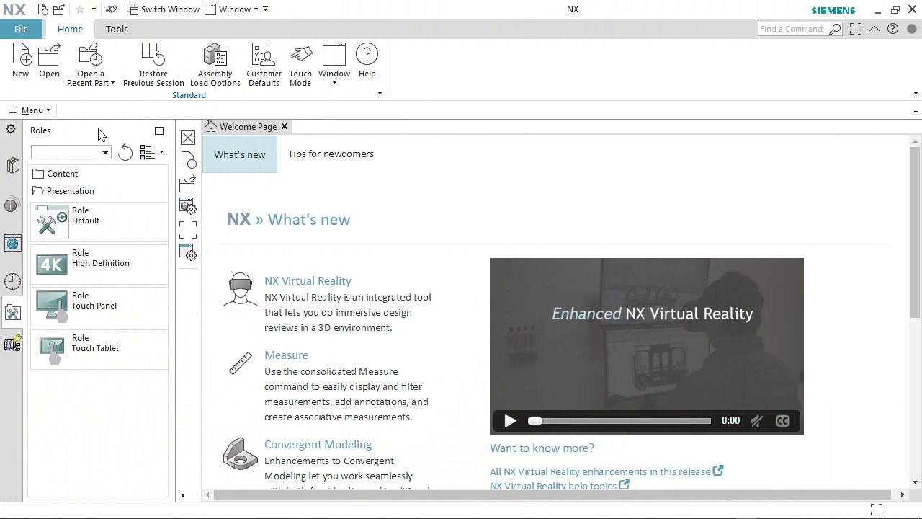
Start a new Sheet Metal part in millimetres, proposed as sheet_metal_model1.prt.
click(20, 62)
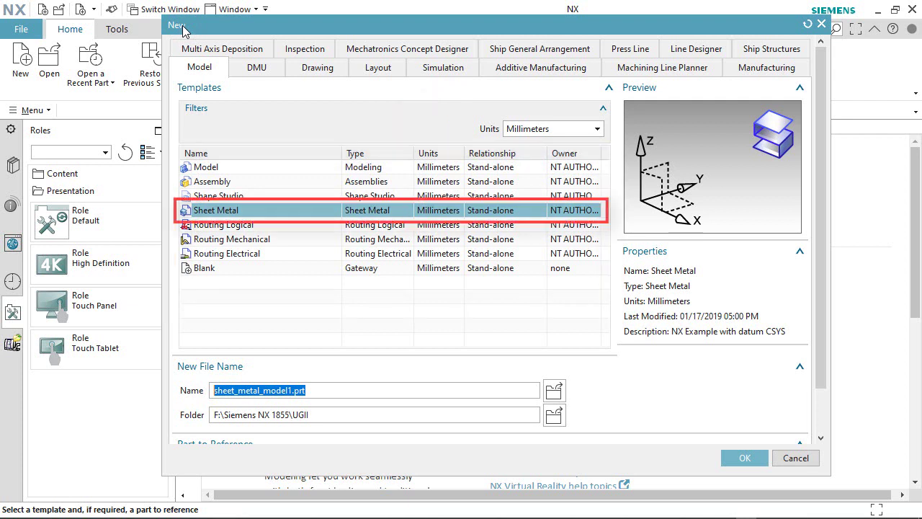
click(577, 132)
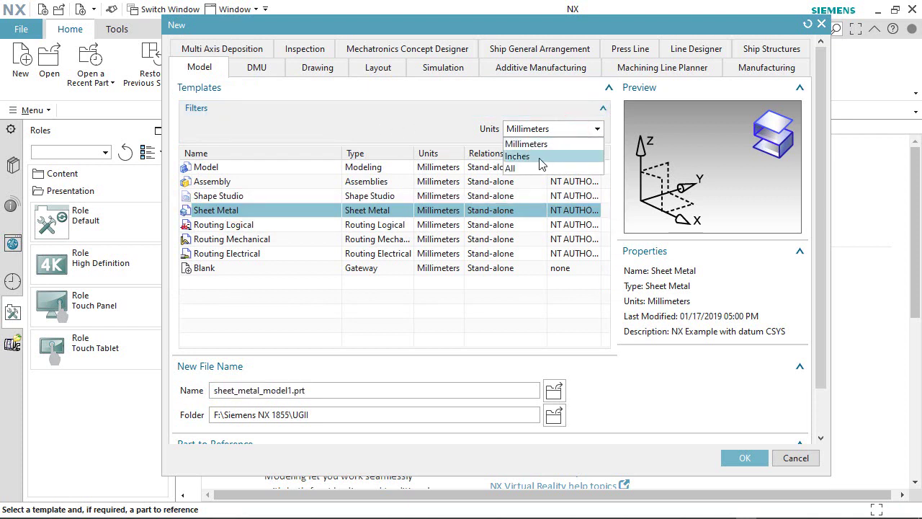
click(452, 129)
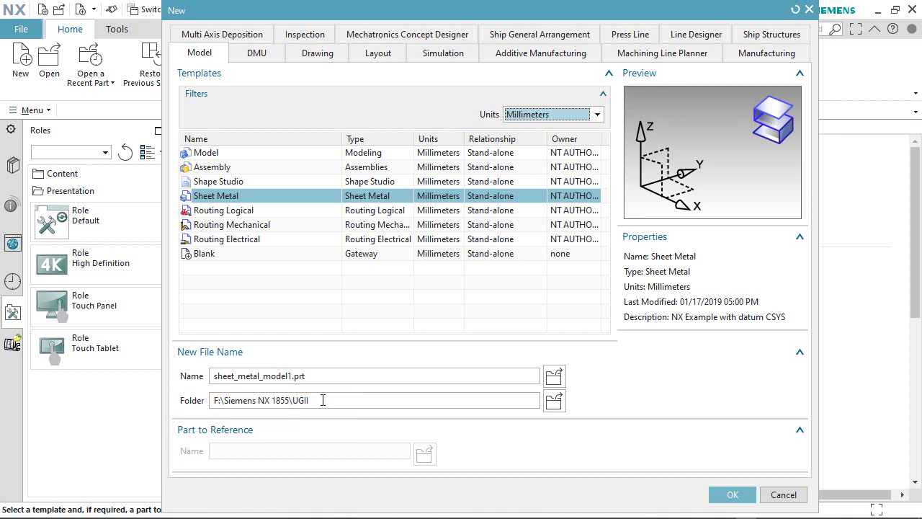
Create a 'Sheet Metal Design' folder on the Desktop and make the Desktop the part's save folder.
click(554, 403)
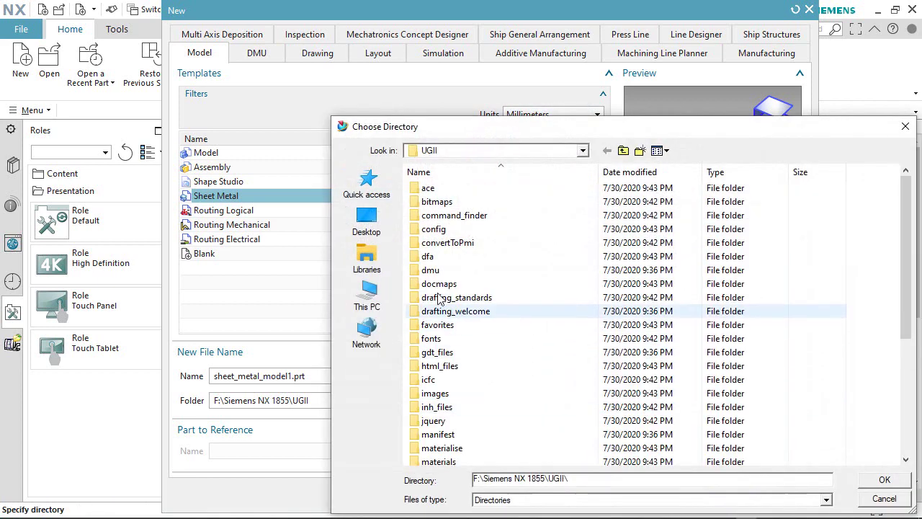
click(368, 230)
drag(464, 130, 383, 89)
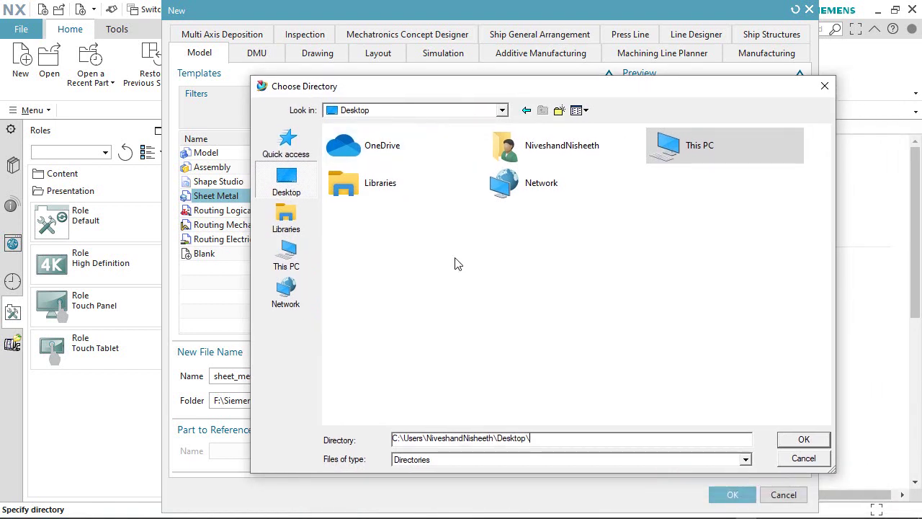
click(559, 110)
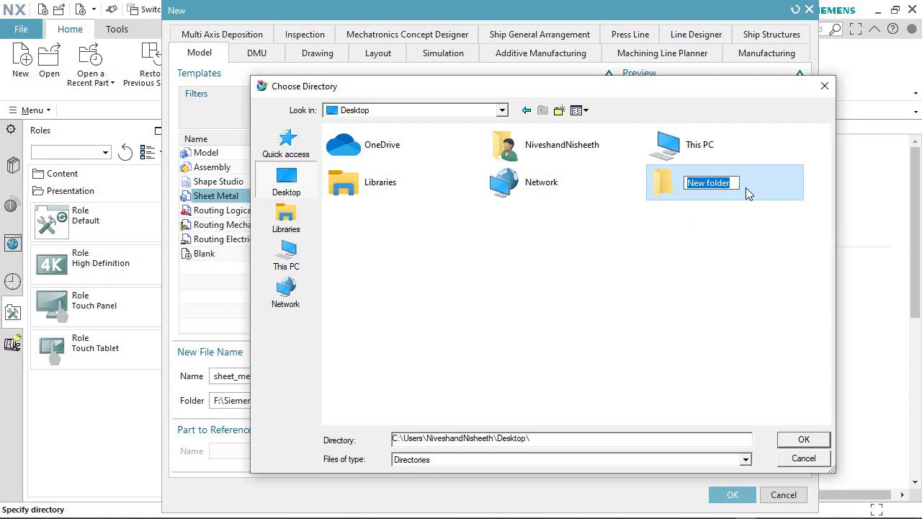
text(Sheet Metal Design)
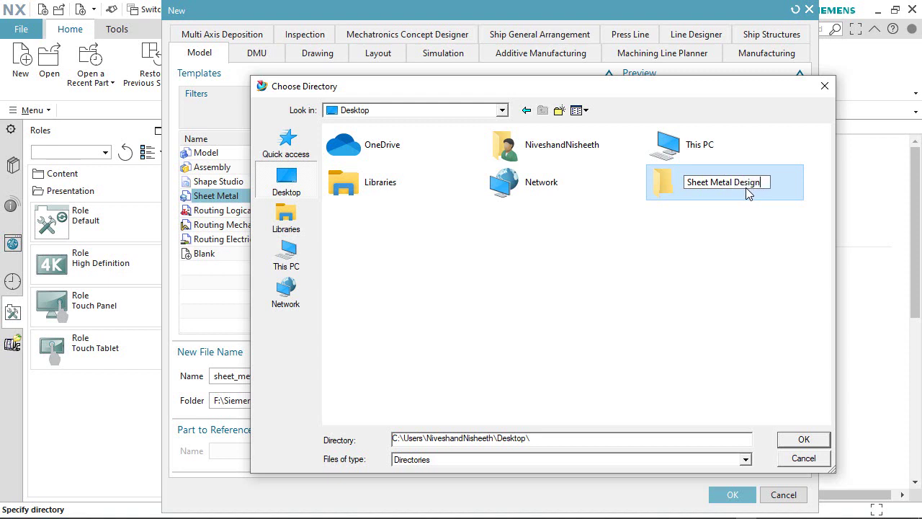
key(Return)
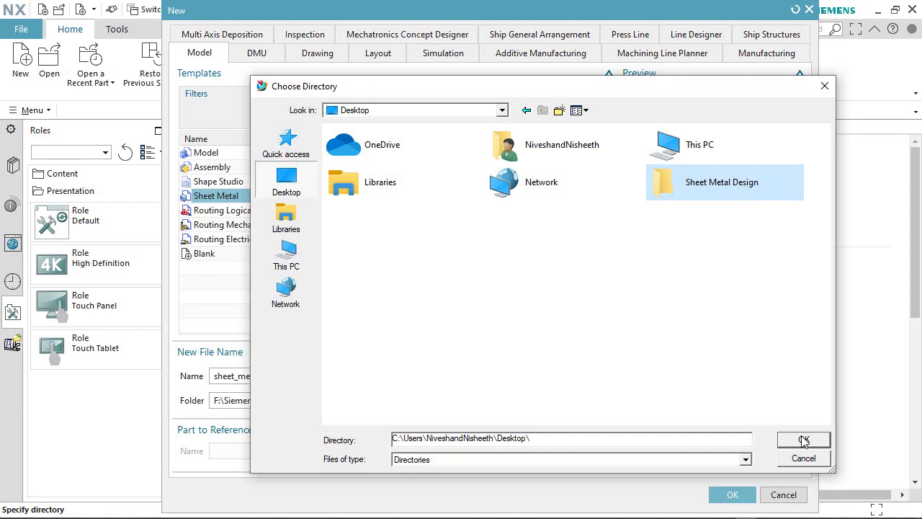
click(805, 440)
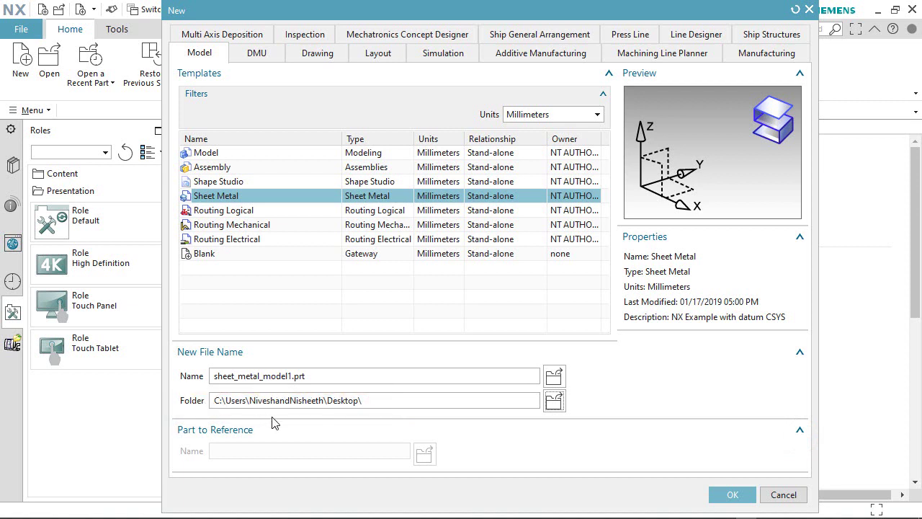
Create and open sheet_metal_model1.prt in the Sheet Metal environment.
click(730, 495)
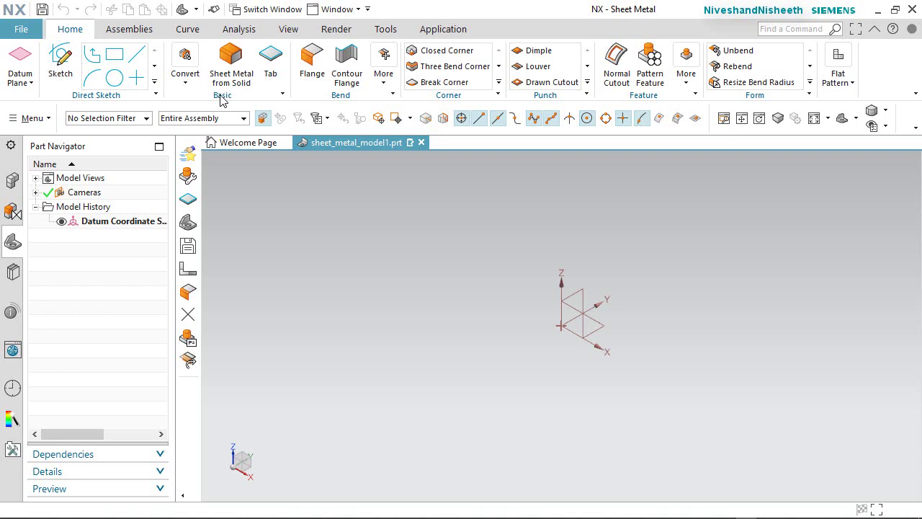
Start a base Tab and bring up the Plane dialog for its multi-bend reference.
click(272, 58)
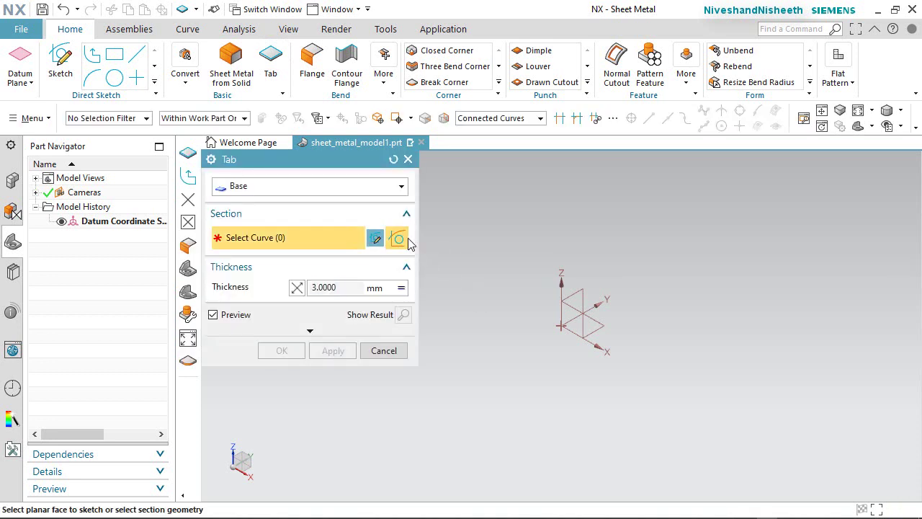
click(223, 163)
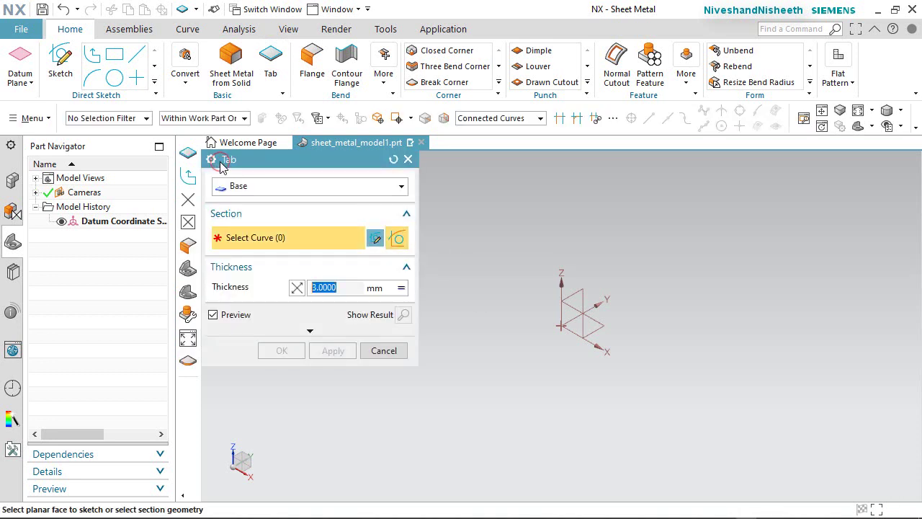
click(311, 333)
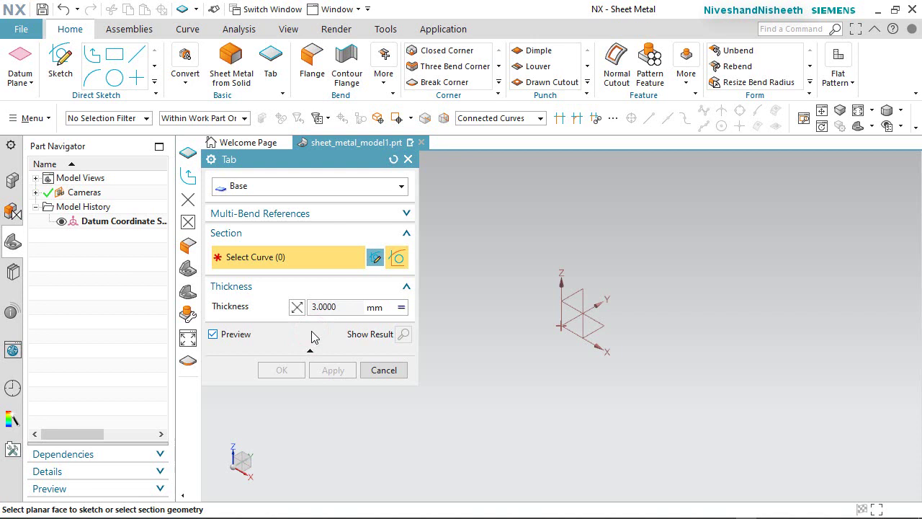
click(406, 215)
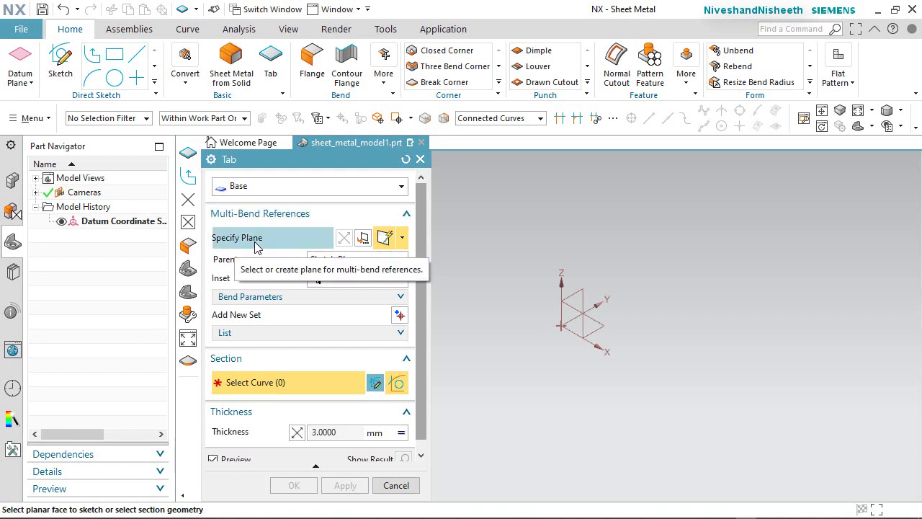
click(363, 237)
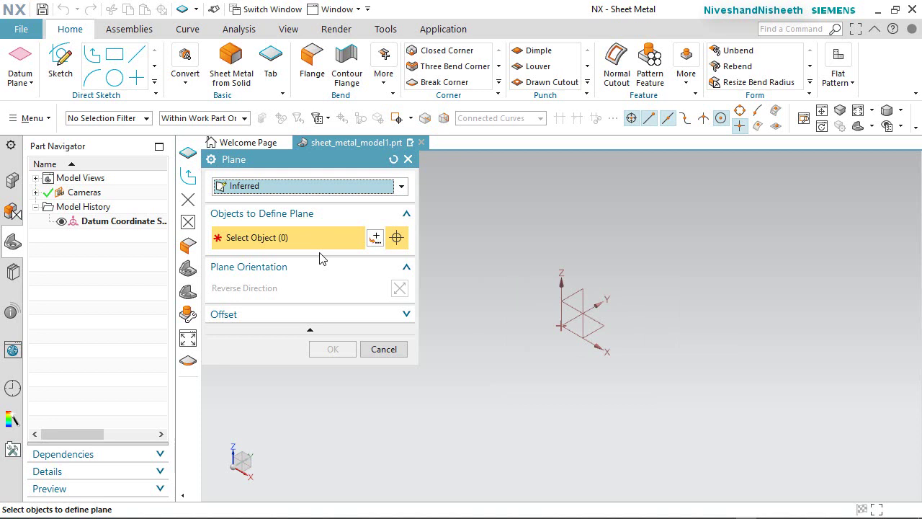
Cancel the reference plane and keep the tab inset as Material Inside.
click(384, 349)
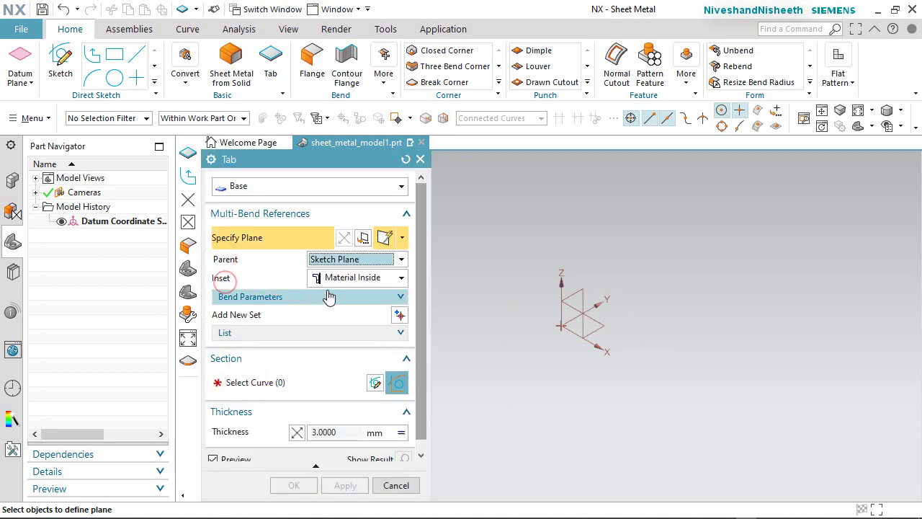
click(402, 277)
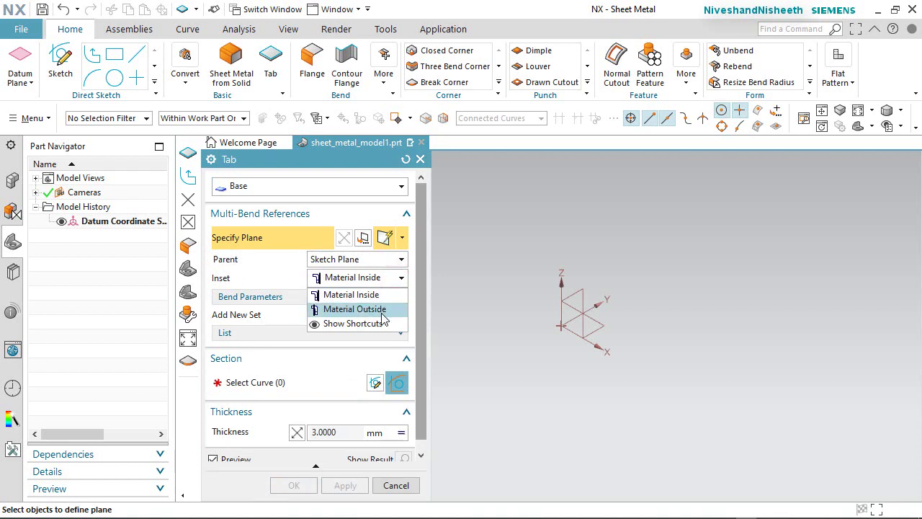
click(284, 277)
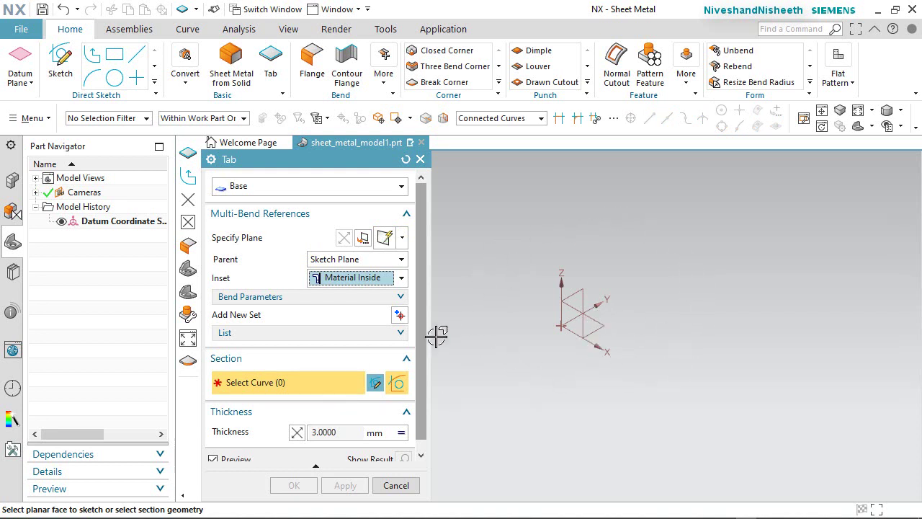
Set the tab thickness to a local value of 0.79375 mm and toggle its direction.
scroll(423, 389, down, 1)
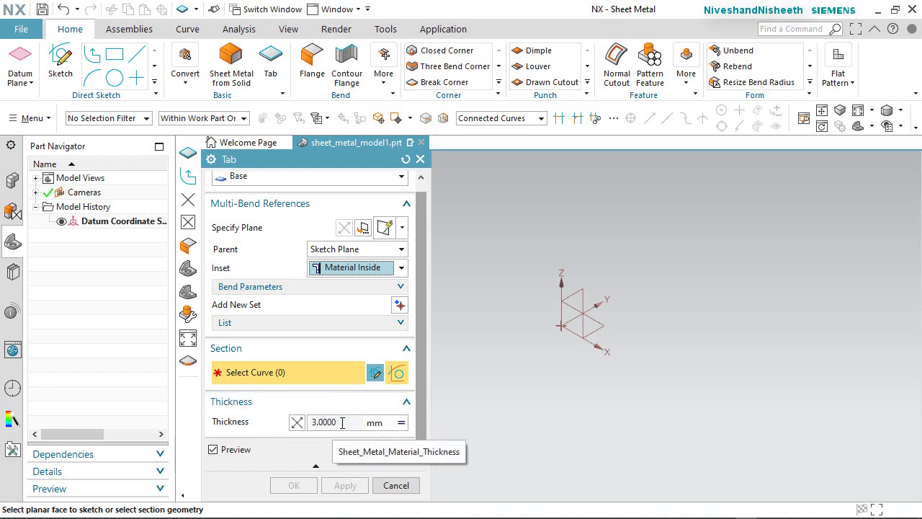
click(402, 425)
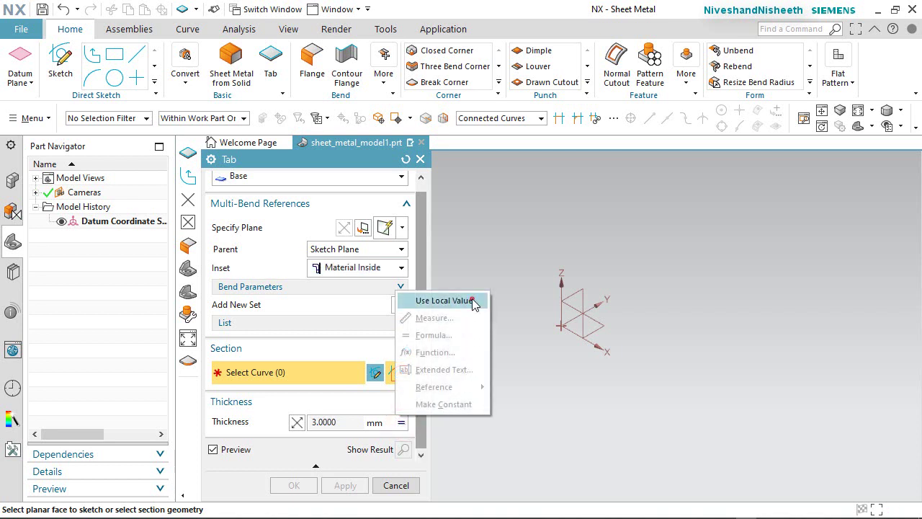
click(444, 300)
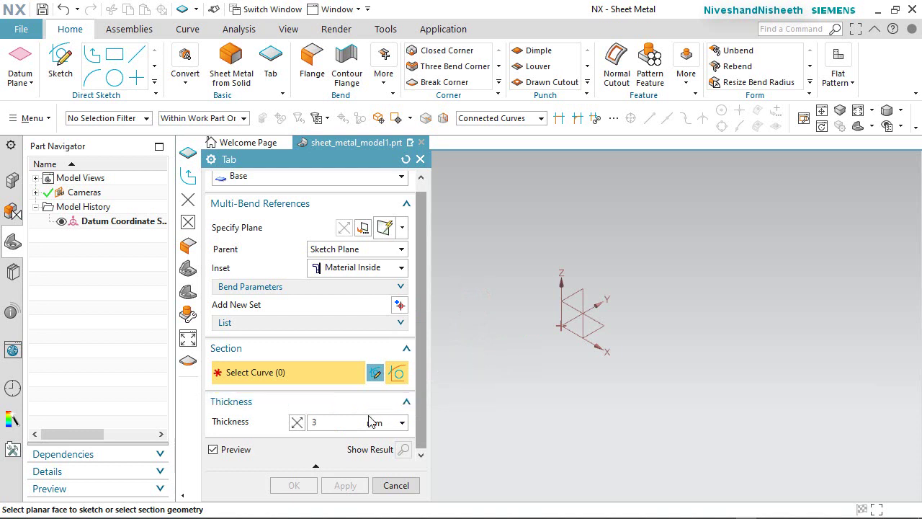
double_click(342, 424)
click(353, 424)
click(298, 425)
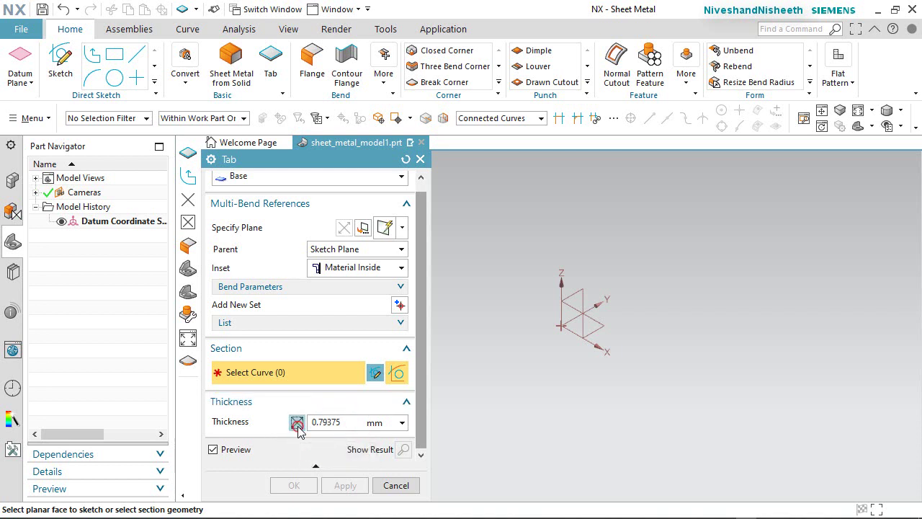
click(297, 426)
click(296, 425)
Sketch a 100 × 50 mm center rectangle at the origin on the XY plane.
click(604, 328)
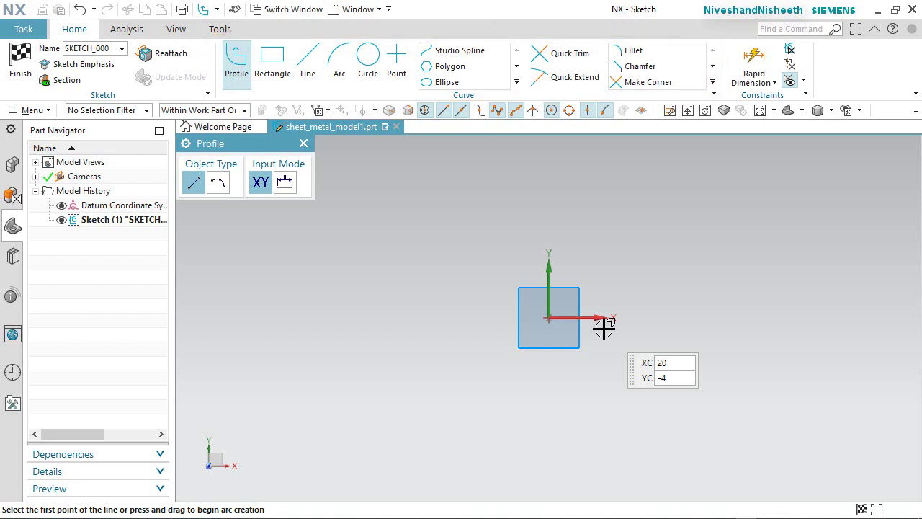
click(273, 63)
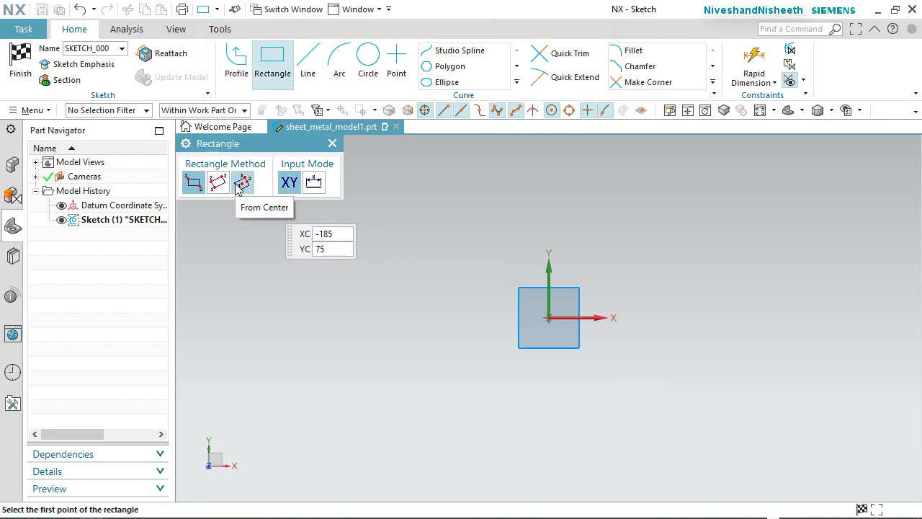
click(241, 183)
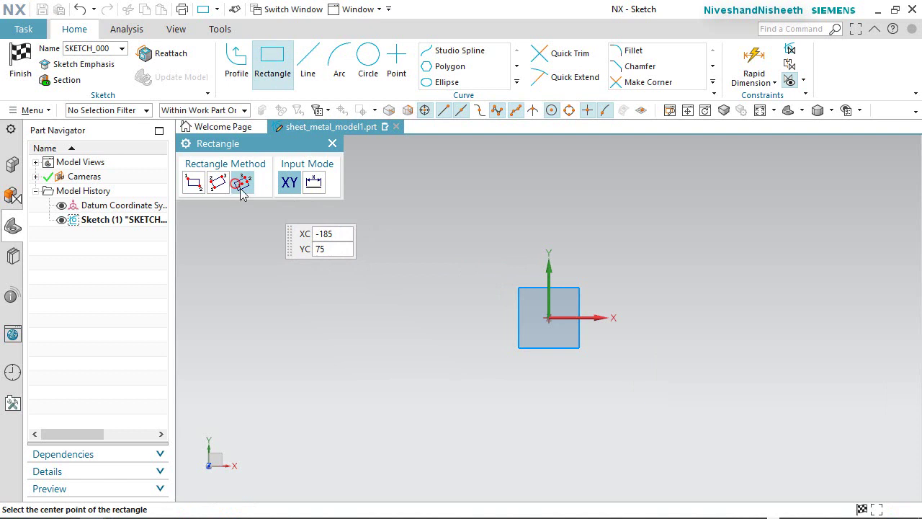
click(550, 321)
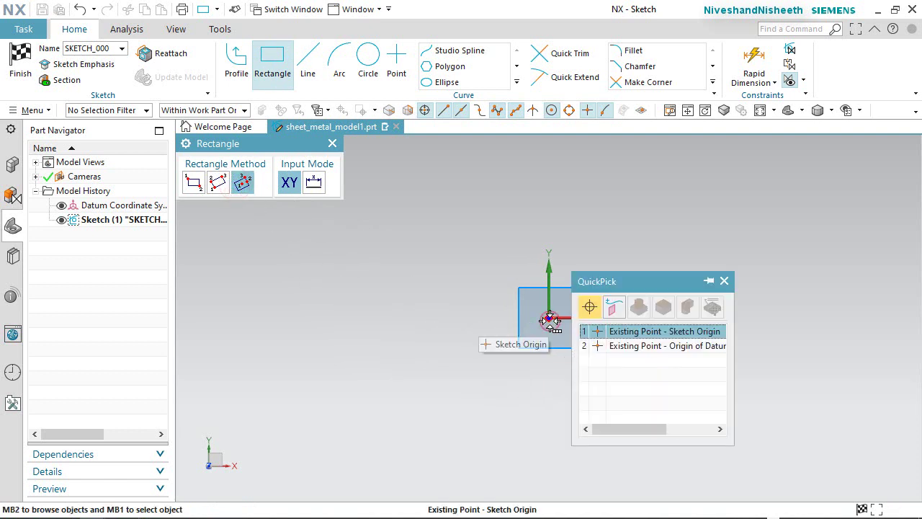
click(623, 331)
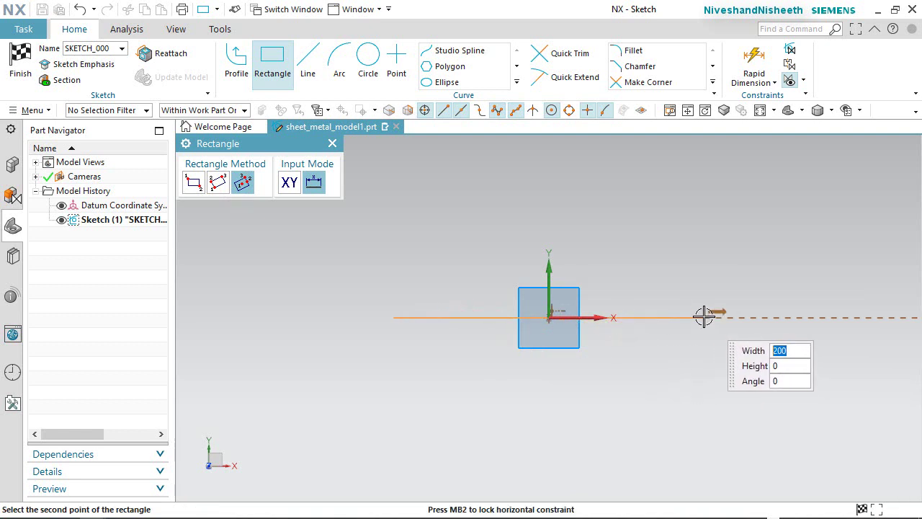
text(1)
key(Tab)
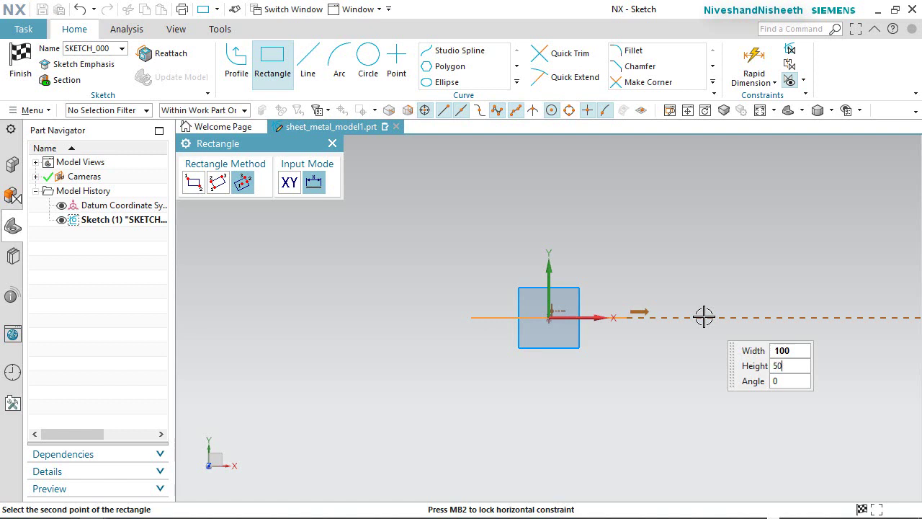
key(Return)
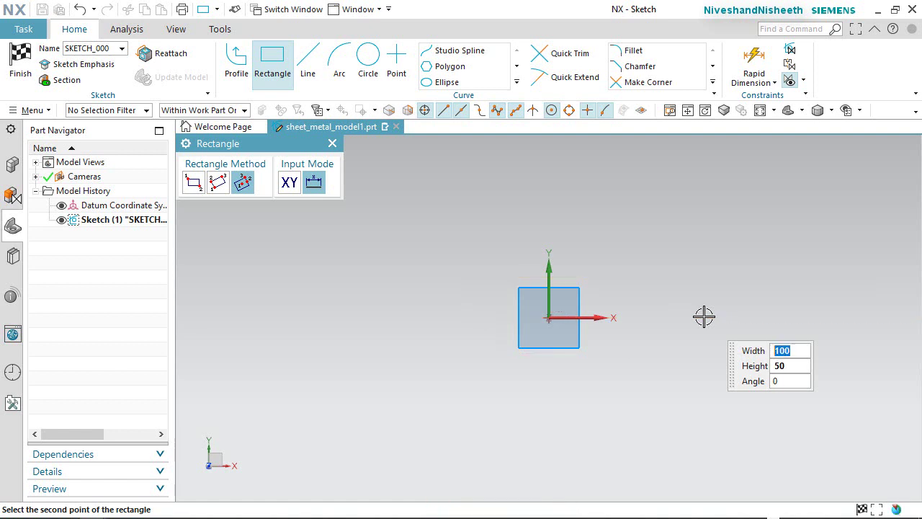
Move the 100 and 50 mm dimensions outside the rectangle and finish the sketch.
right_click(651, 260)
click(676, 70)
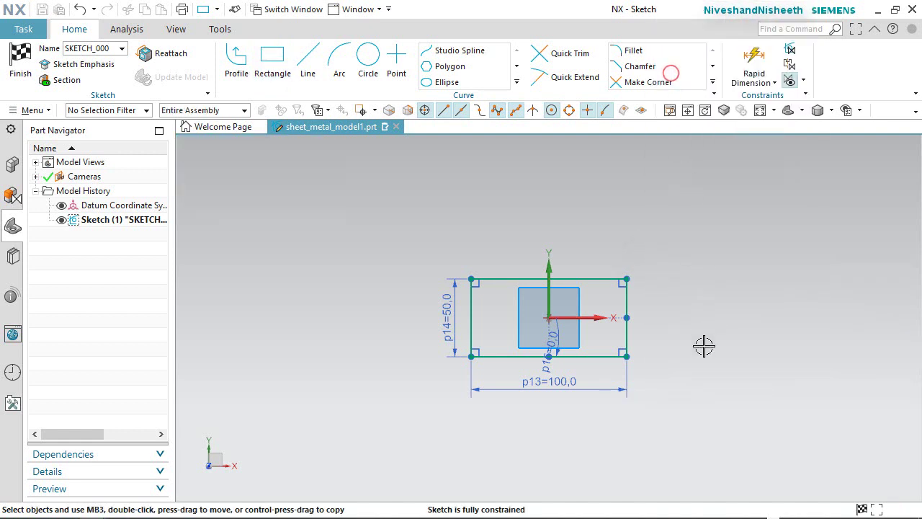
drag(550, 386, 547, 219)
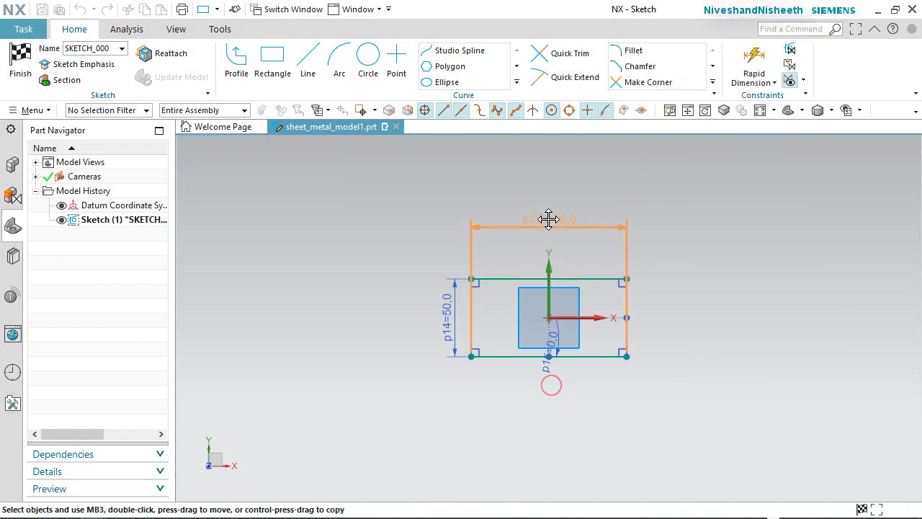
drag(461, 327, 386, 326)
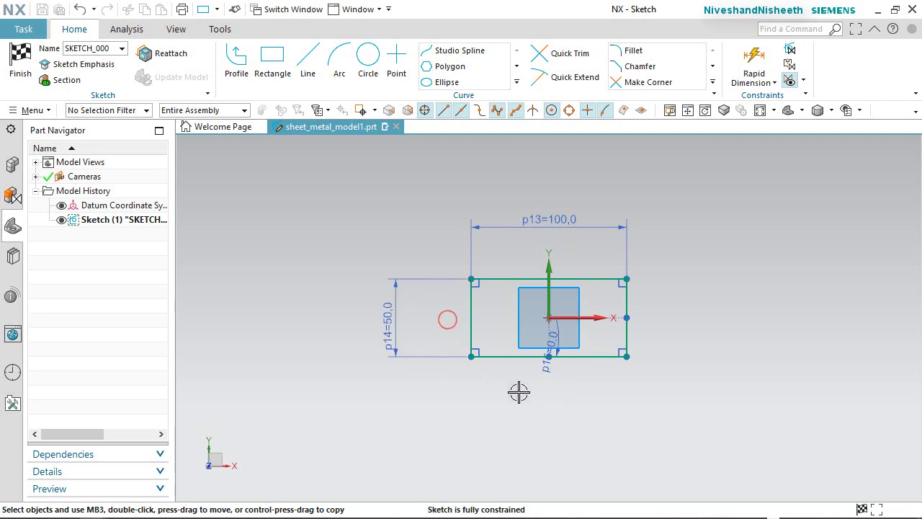
click(603, 410)
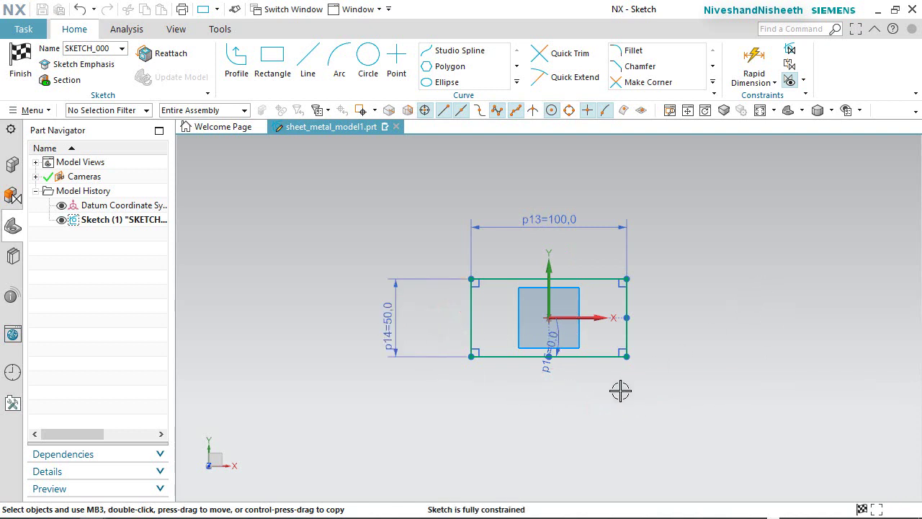
right_click(672, 229)
click(710, 178)
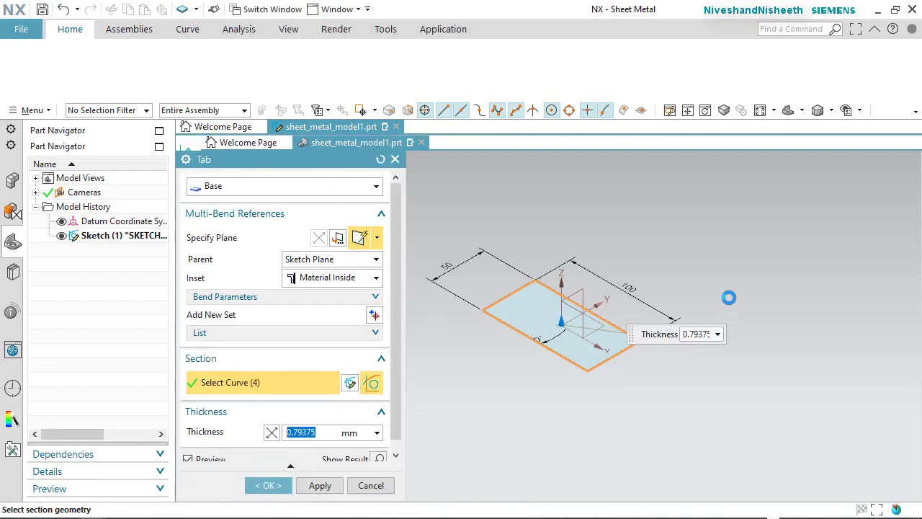
Flip the 0.79375 mm plate thickness to the other side and create the base tab.
scroll(582, 328, down, 8)
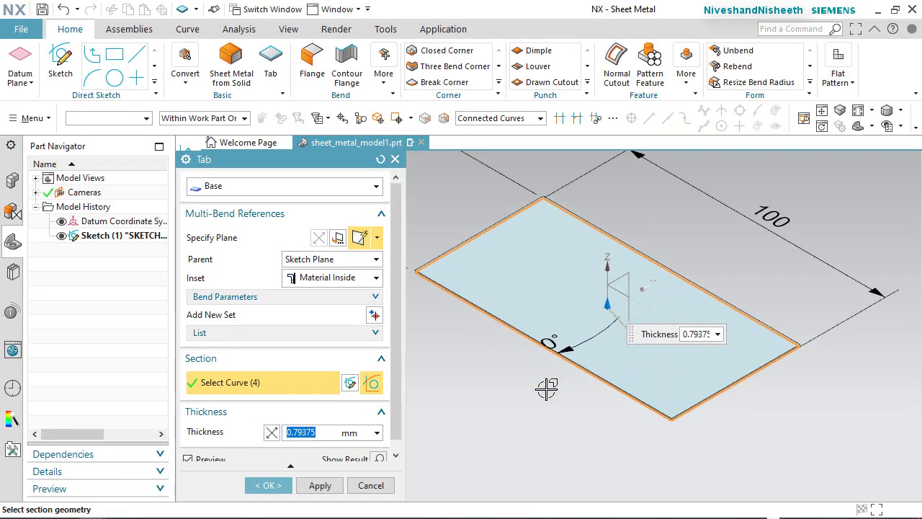
scroll(672, 419, up, 4)
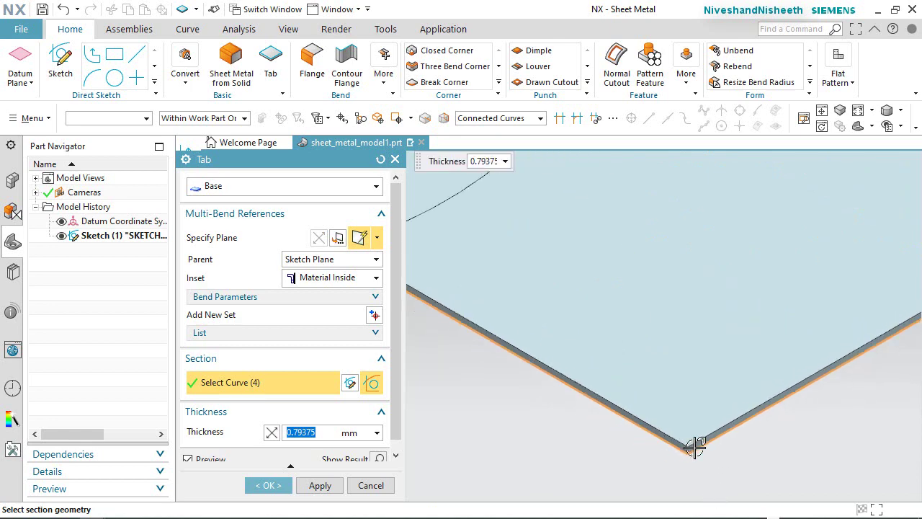
scroll(614, 404, up, 5)
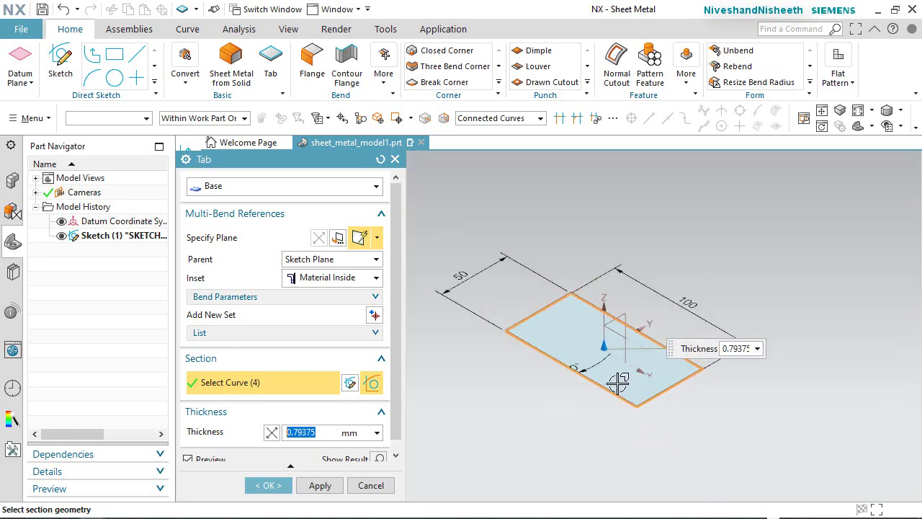
scroll(505, 351, down, 2)
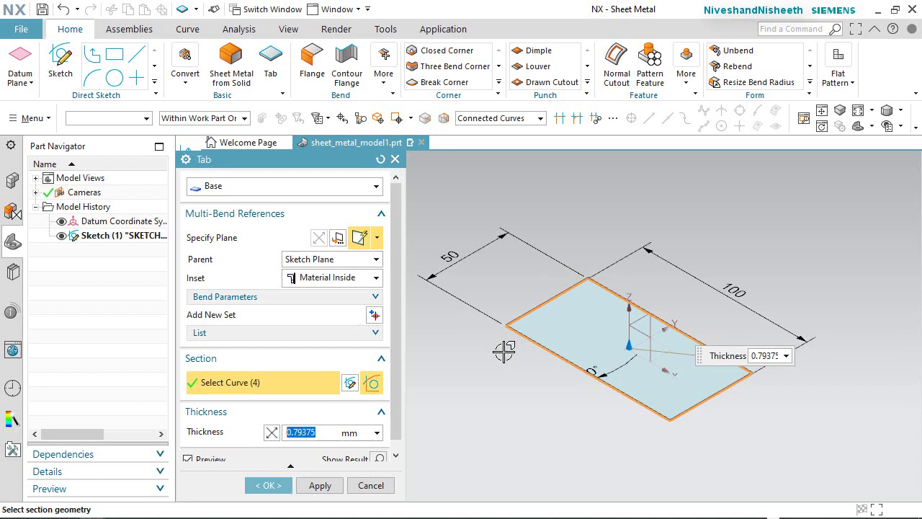
scroll(504, 351, down, 5)
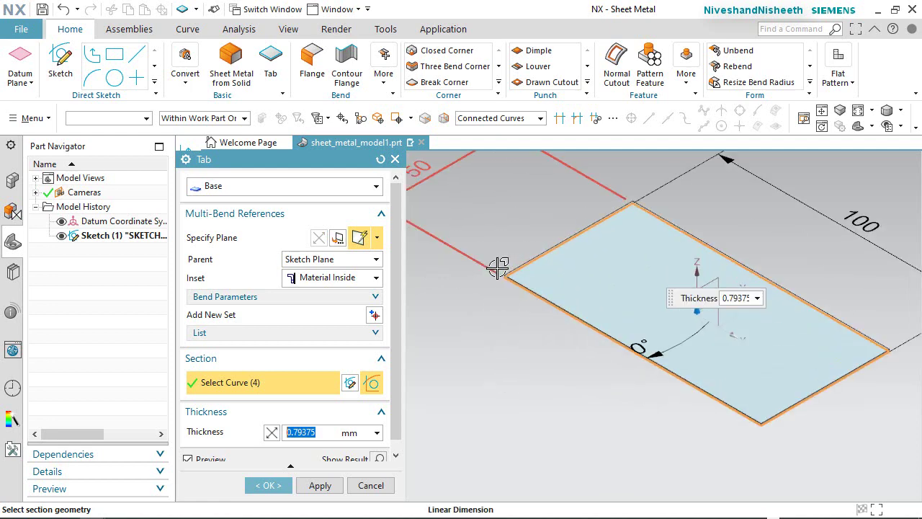
scroll(517, 281, down, 2)
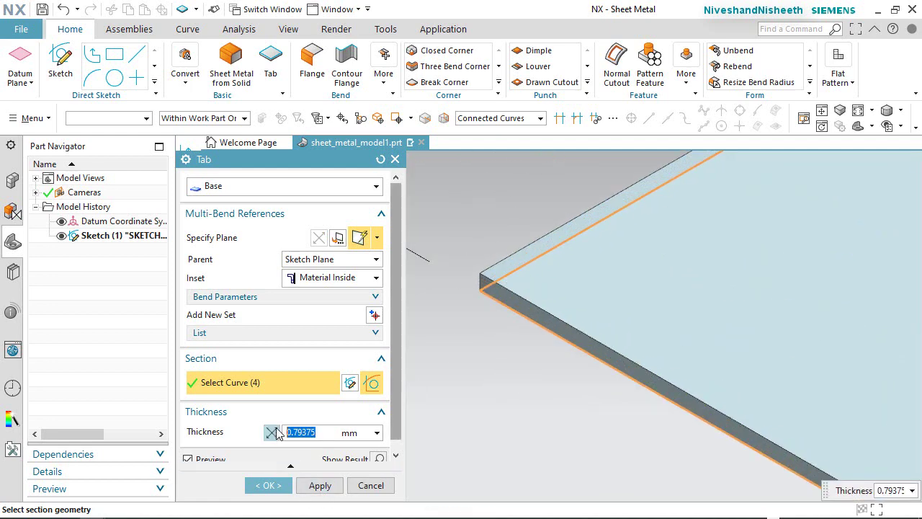
click(272, 435)
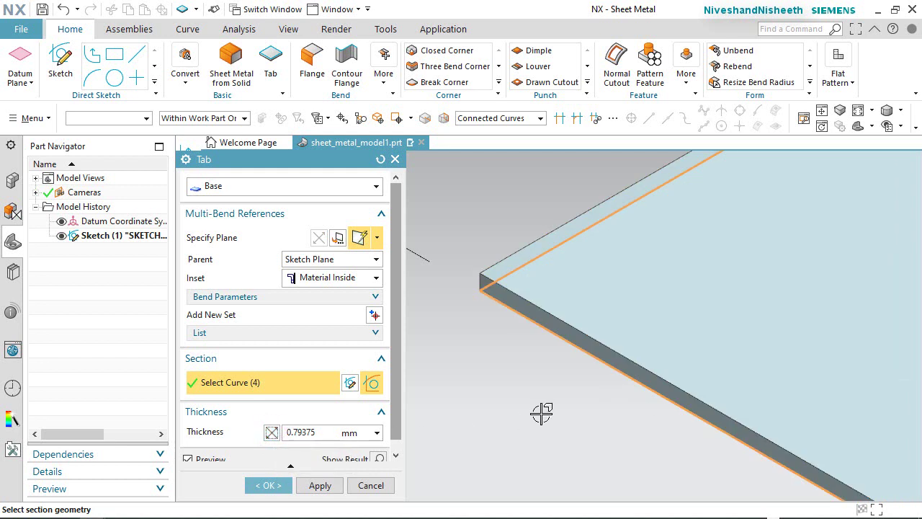
click(269, 485)
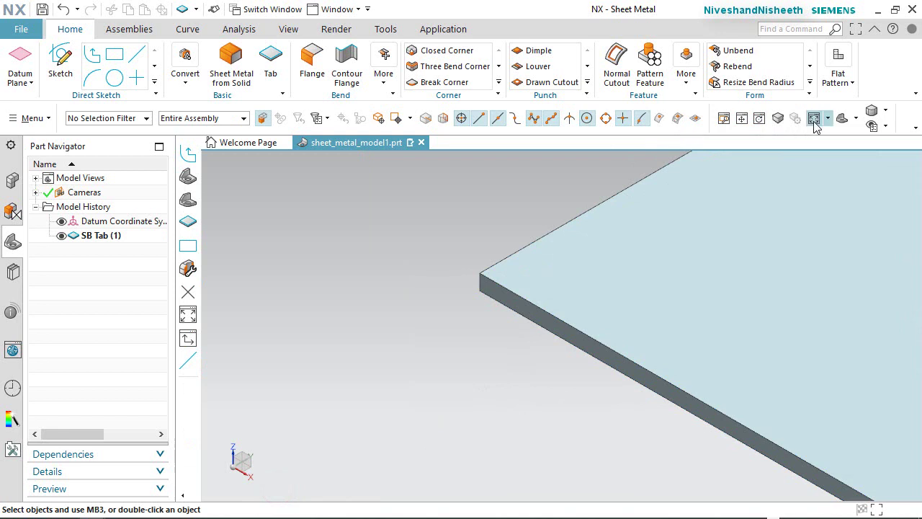
Fit the plate in view and bring up SB Tab (1)'s context menu in the Part Navigator.
click(824, 121)
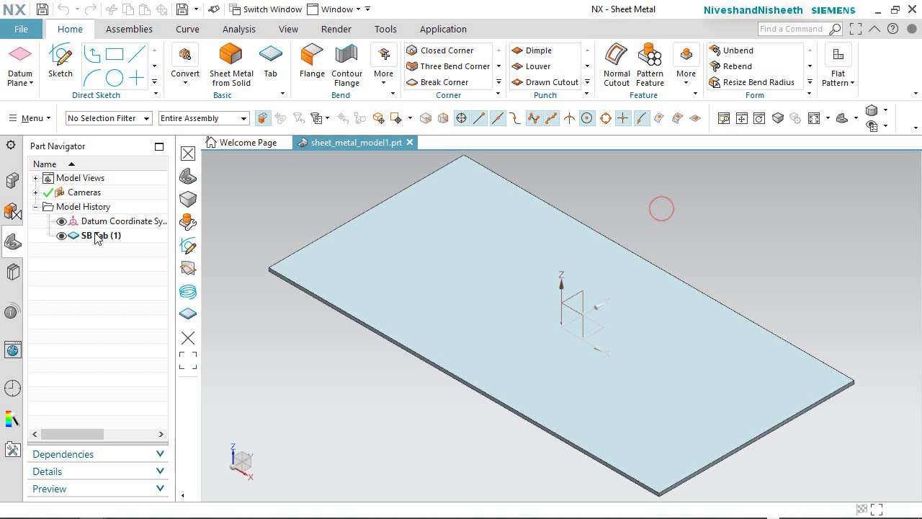
click(97, 237)
right_click(96, 236)
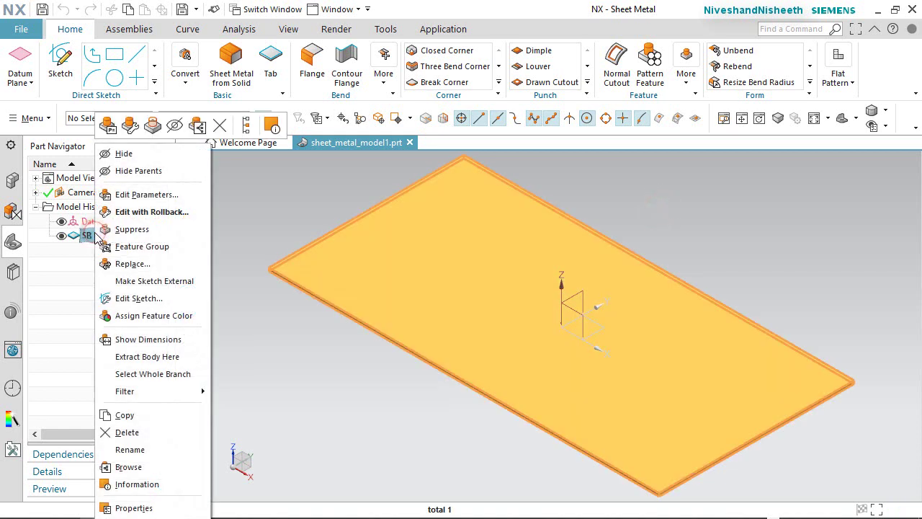
Edit SB Tab (1) with rollback, keep Material Inside inset, and confirm it.
click(154, 212)
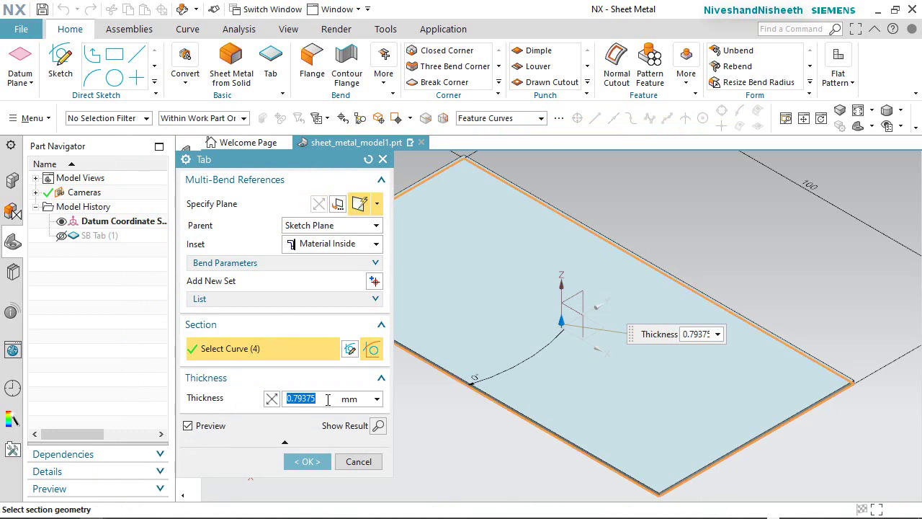
click(345, 244)
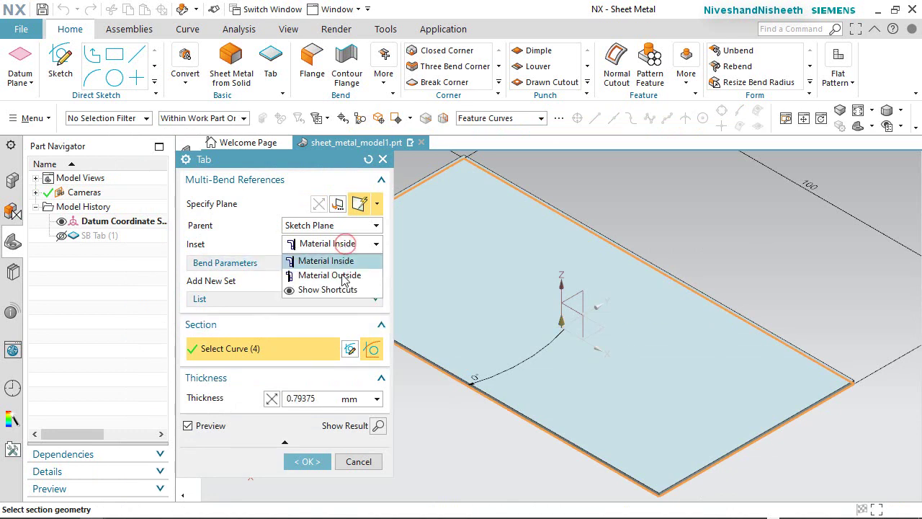
click(258, 245)
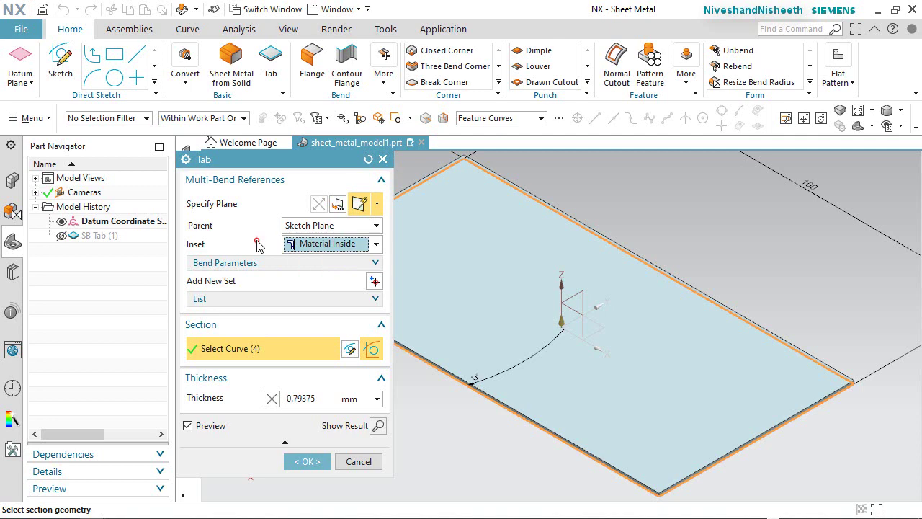
click(307, 461)
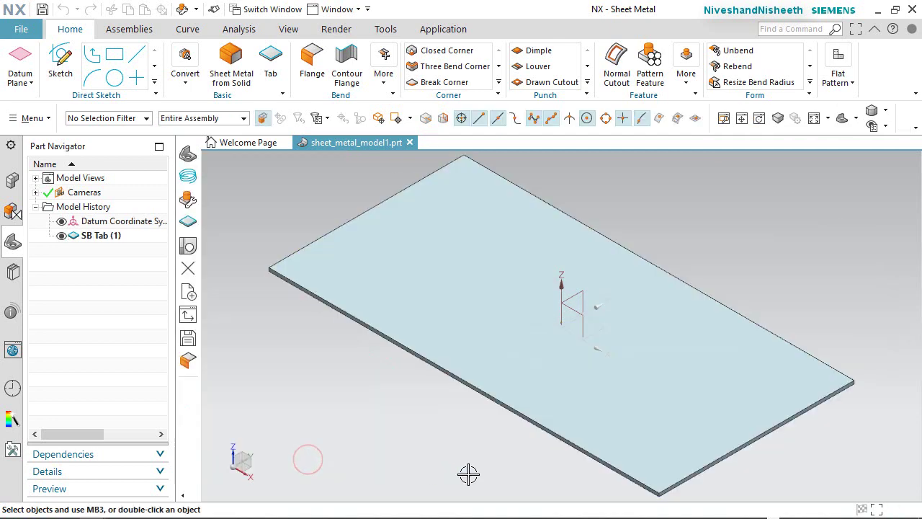
Shift the plate view right and launch Flange from the Bend group.
shift+middle_drag(469, 473, 606, 478)
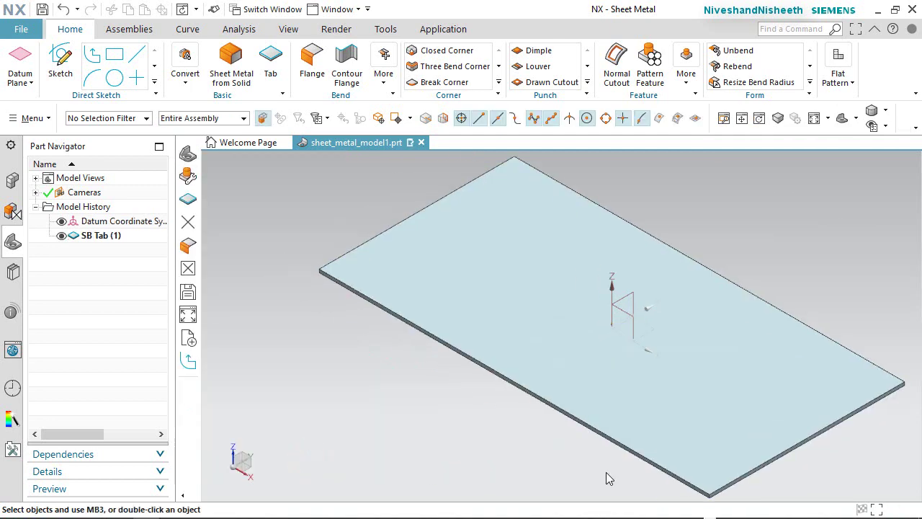
click(606, 472)
click(312, 60)
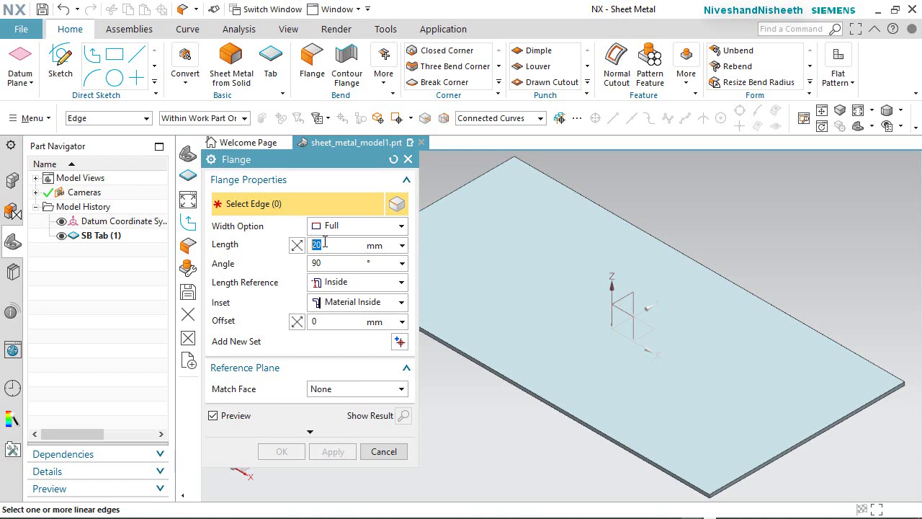
Select the front, right, back and left plate edges for 20 mm, 90° walls, viewed trimetric.
click(549, 398)
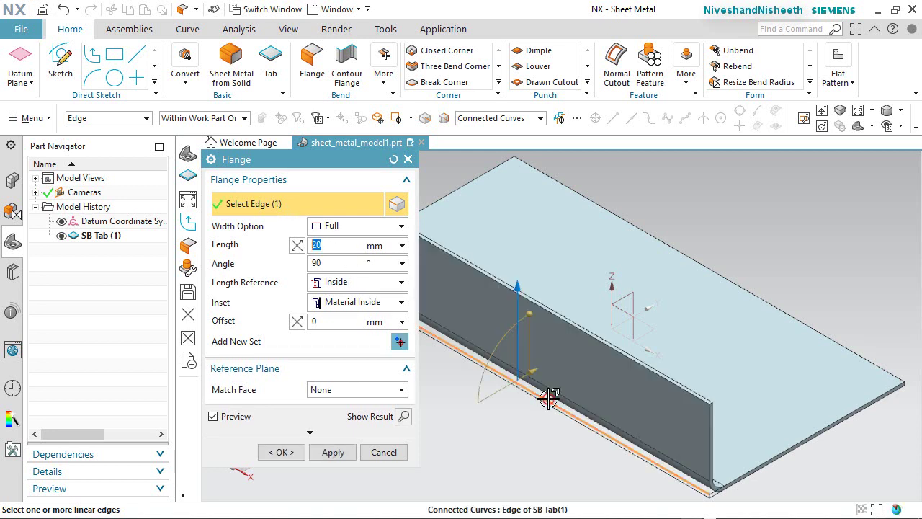
click(802, 434)
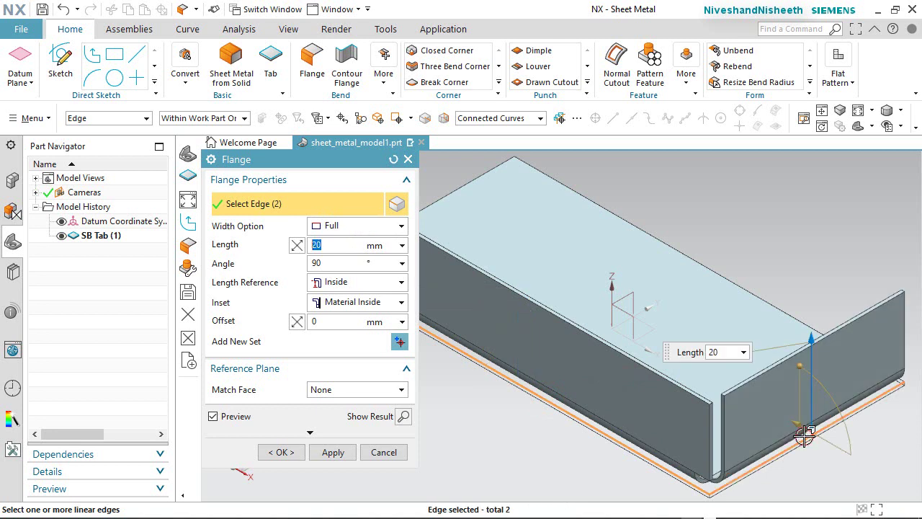
click(773, 303)
click(466, 186)
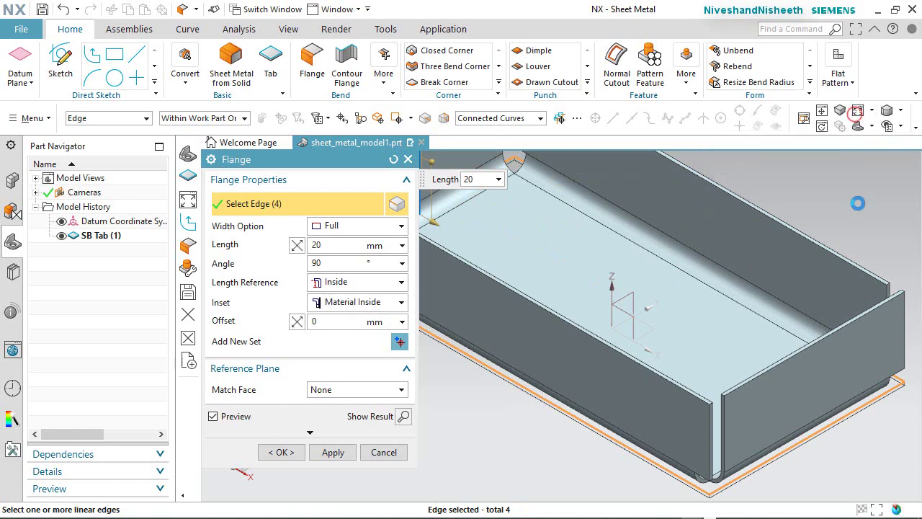
click(858, 119)
middle_drag(591, 324, 610, 271)
click(872, 127)
click(881, 148)
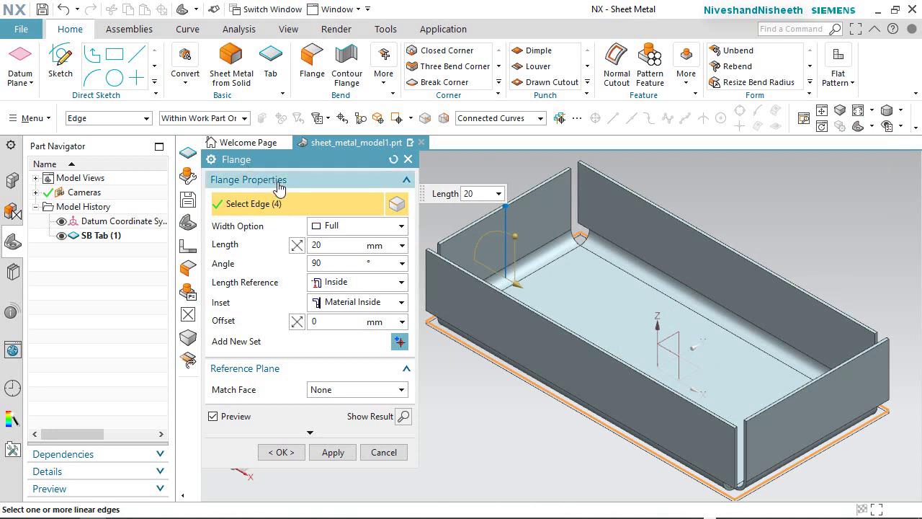
Keep Full width and 20 mm length, flipping the walls down and back up.
click(267, 230)
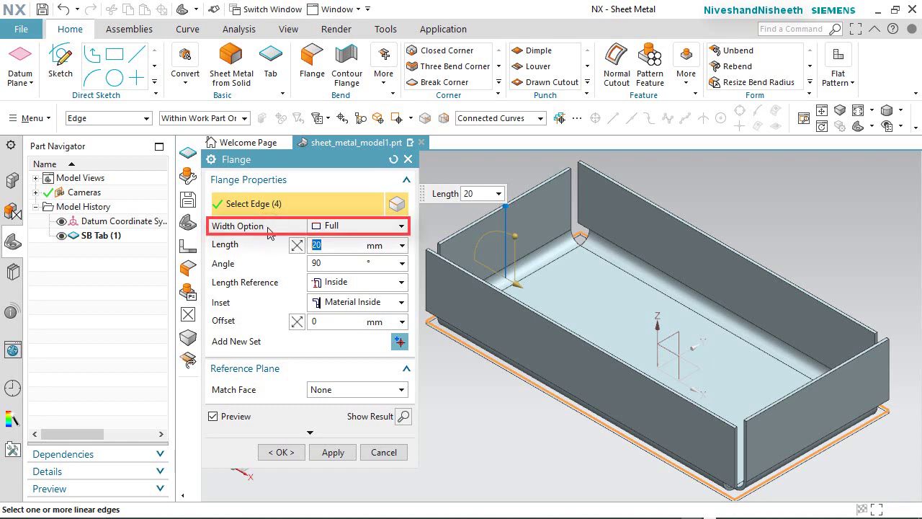
click(400, 228)
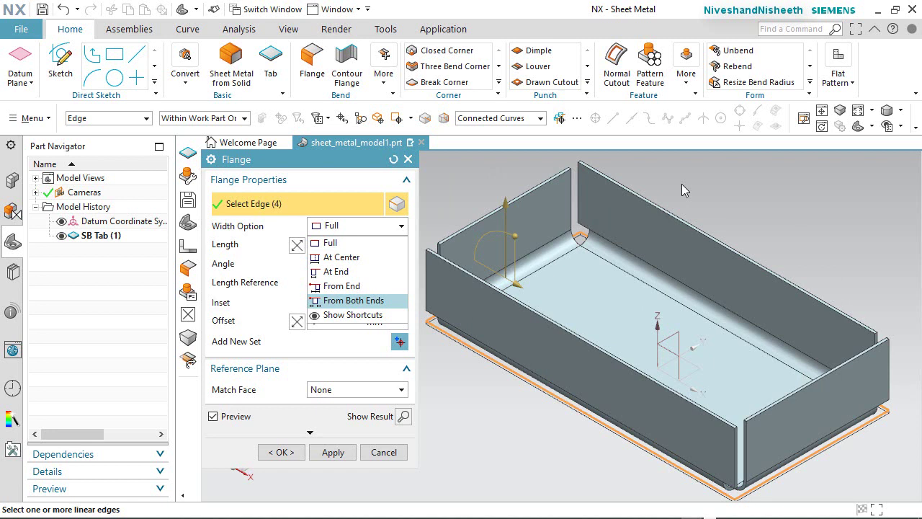
click(576, 173)
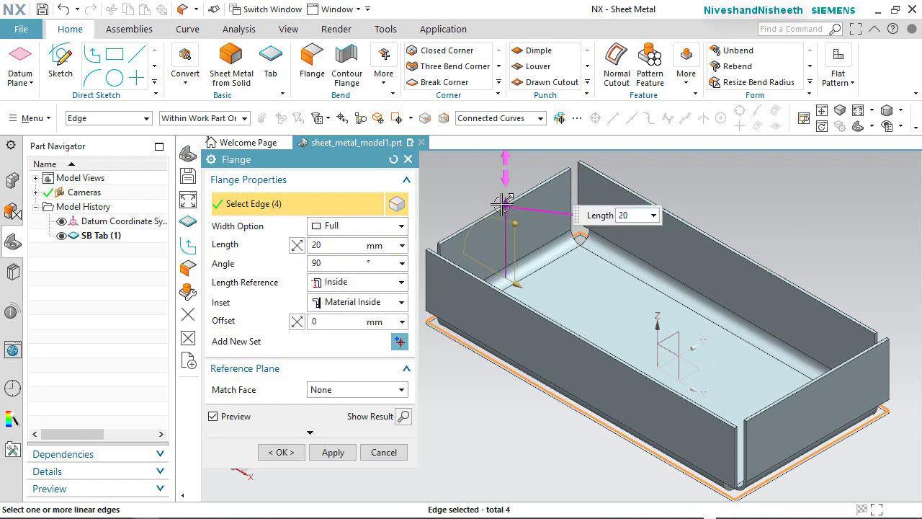
mouse_move(503, 205)
mouse_down()
mouse_move(517, 242)
mouse_move(509, 183)
mouse_move(515, 234)
mouse_move(511, 196)
mouse_move(500, 210)
mouse_up()
click(341, 243)
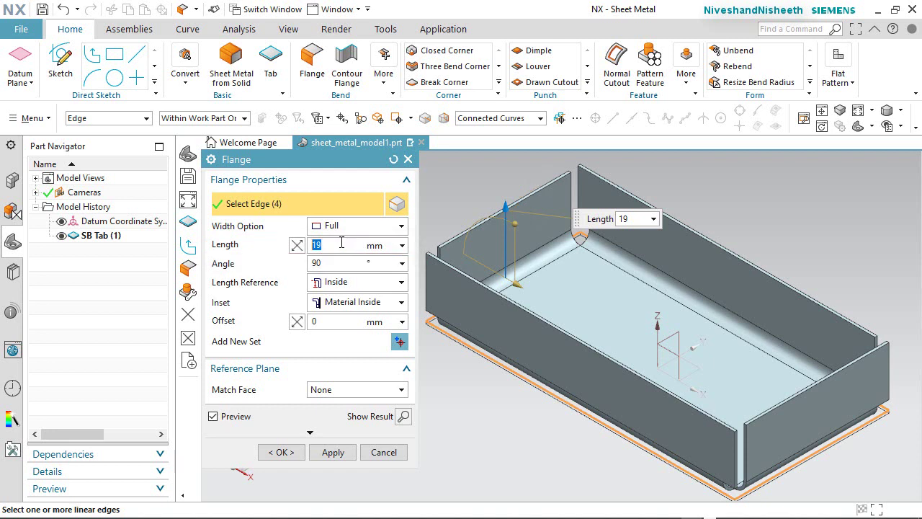
click(296, 246)
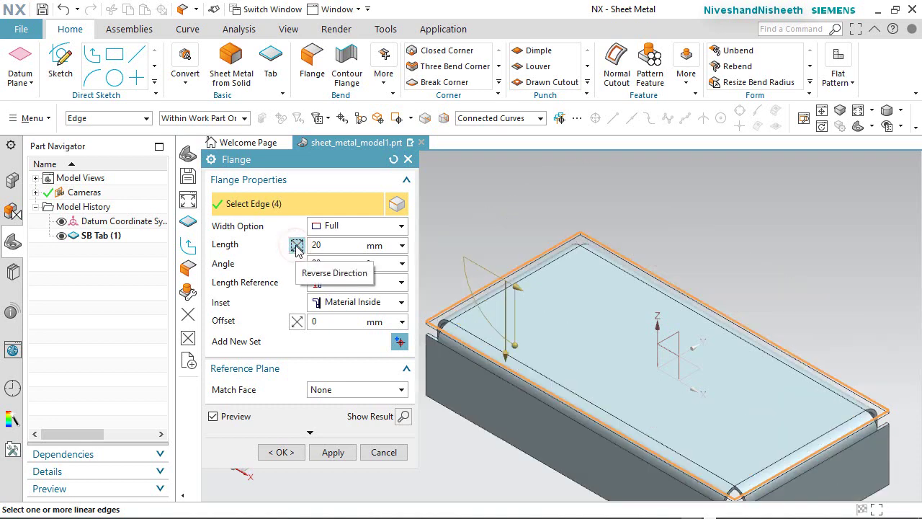
click(297, 246)
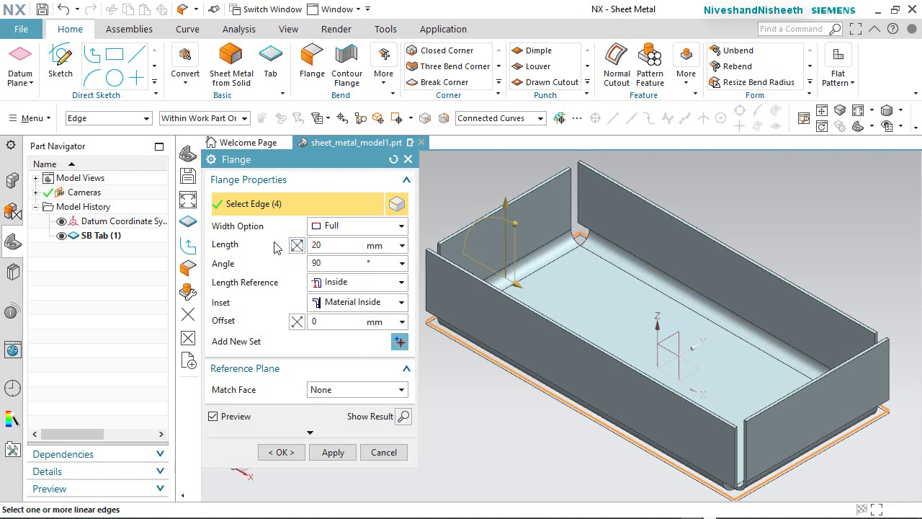
click(345, 263)
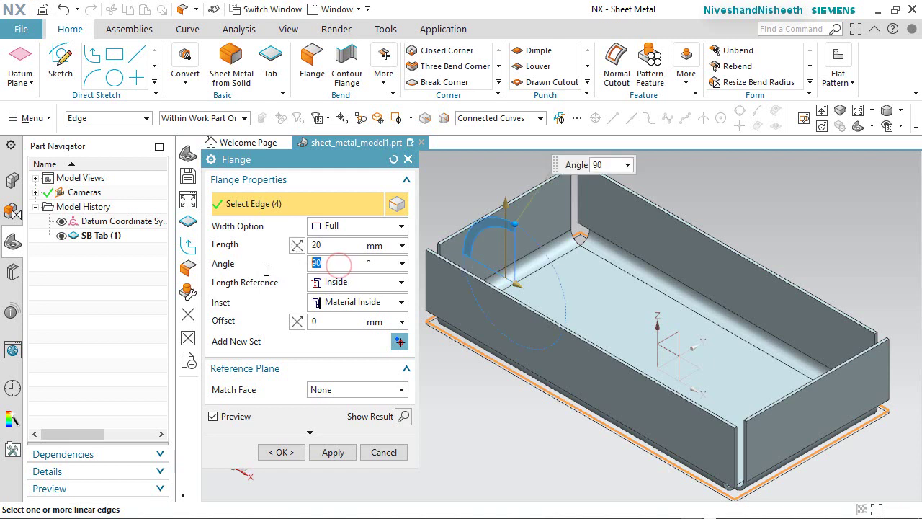
text(45)
click(335, 246)
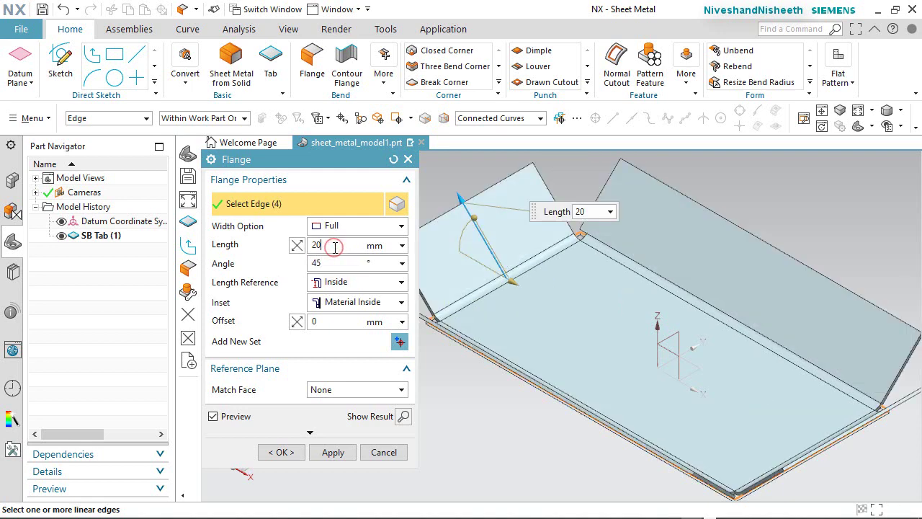
click(350, 262)
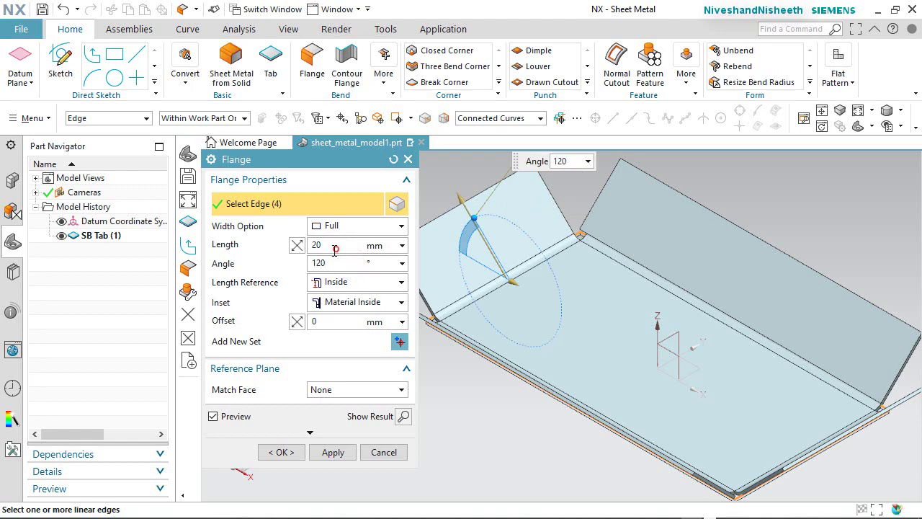
click(335, 247)
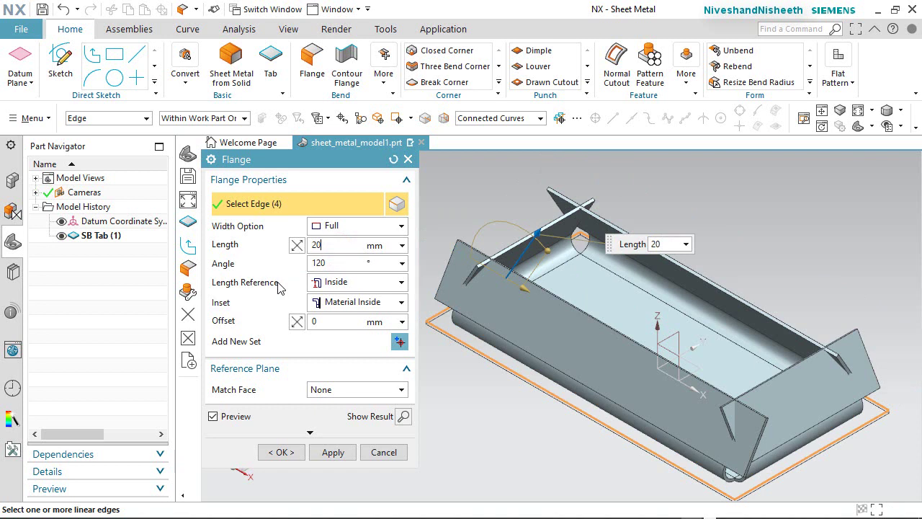
middle_drag(620, 360, 615, 341)
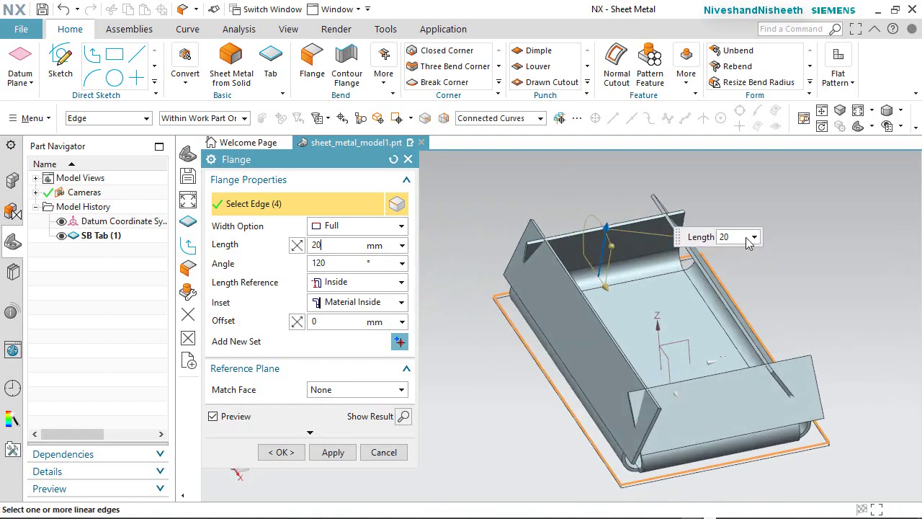
click(872, 128)
click(901, 146)
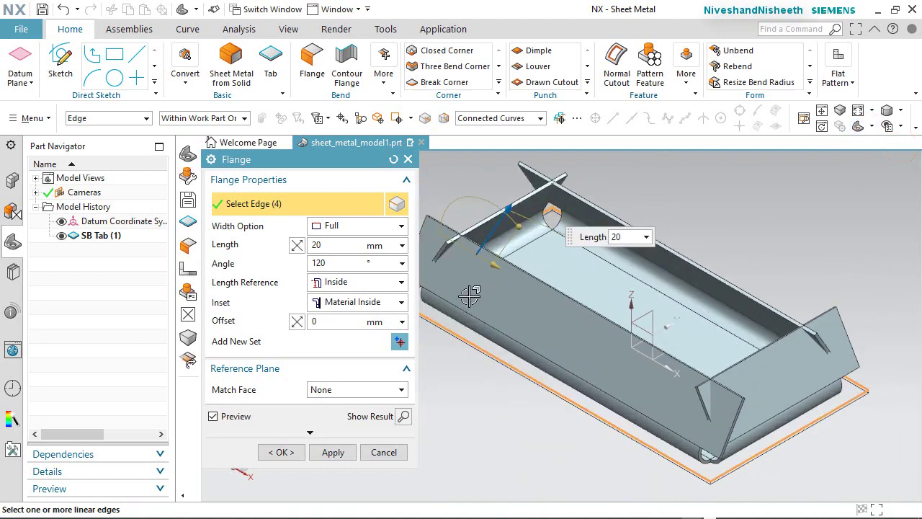
double_click(359, 263)
text(90)
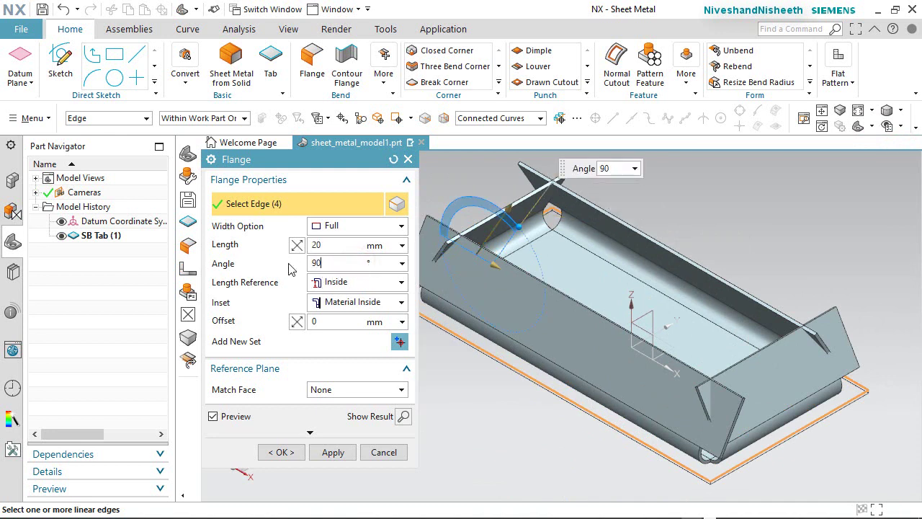
click(329, 247)
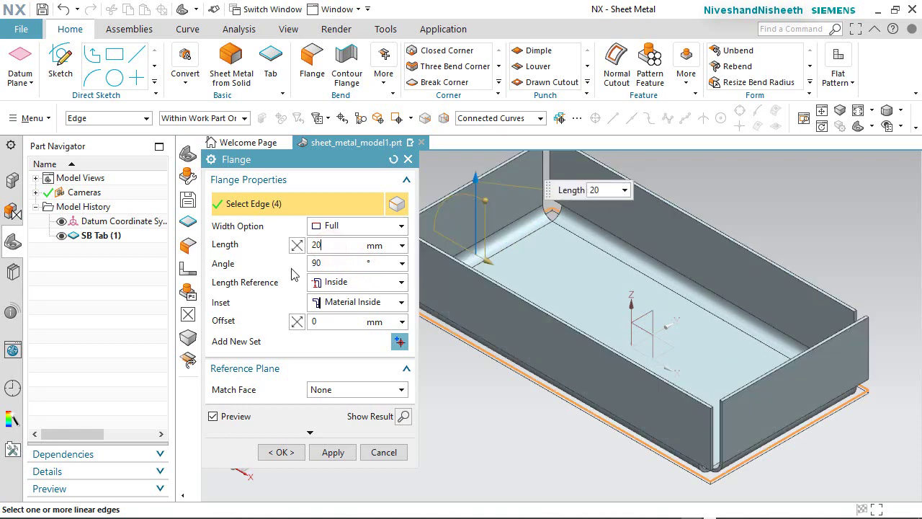
click(339, 264)
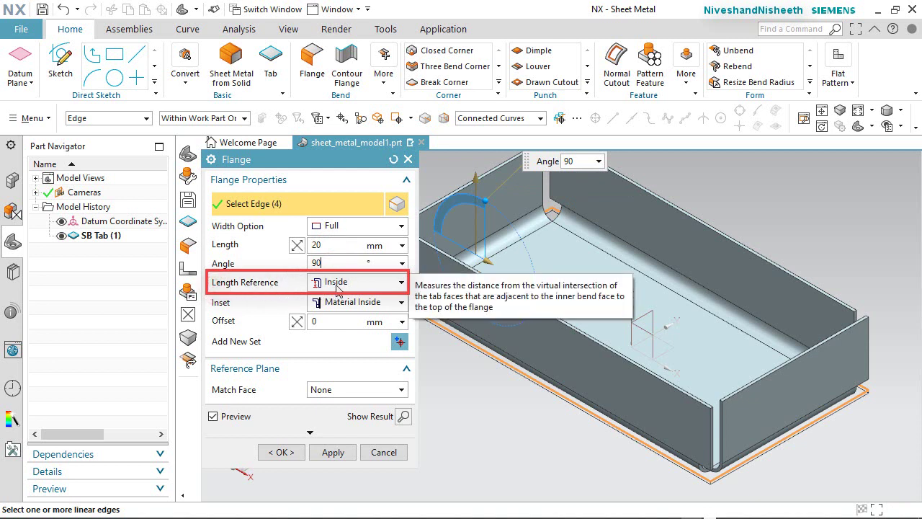
Try Outside, Web and Tangent length references, settling on Outside.
click(402, 283)
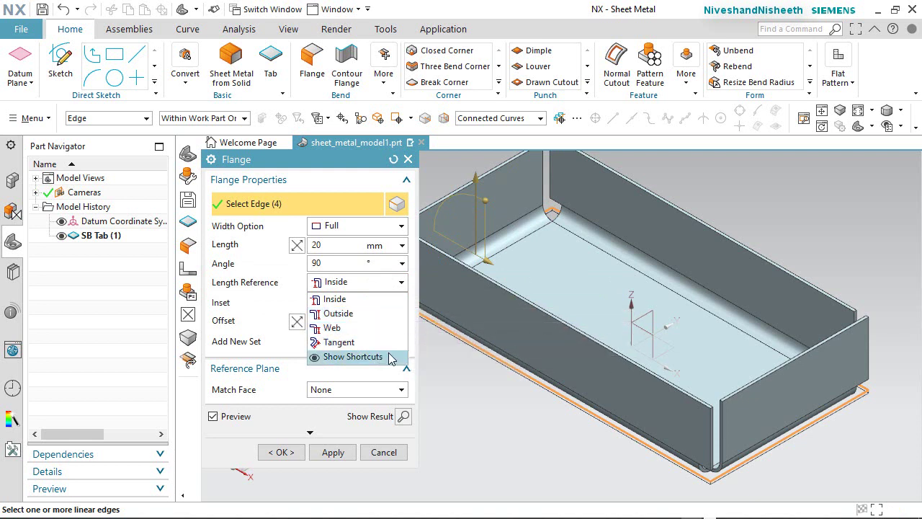
click(374, 316)
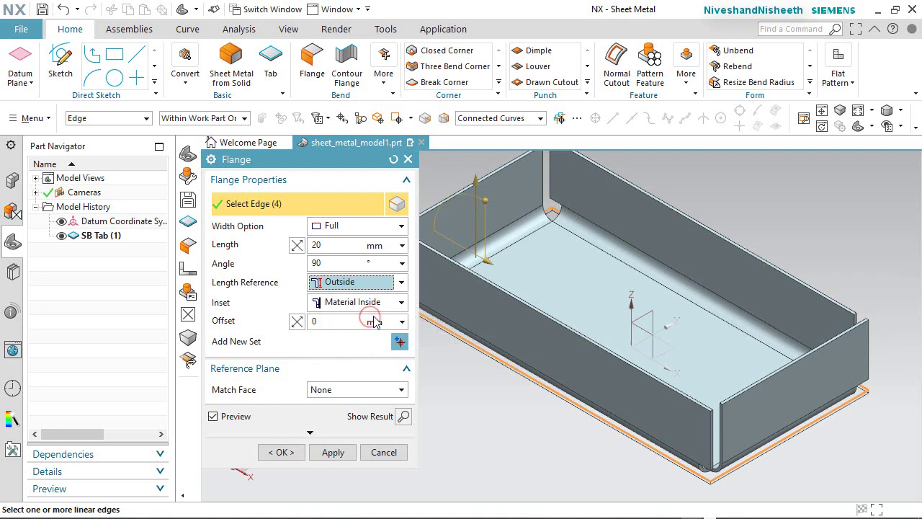
click(401, 283)
click(355, 329)
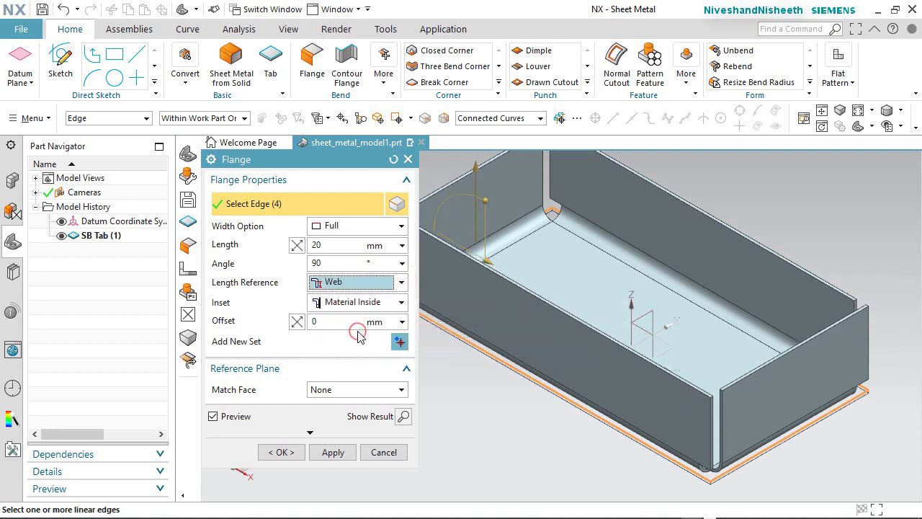
click(400, 285)
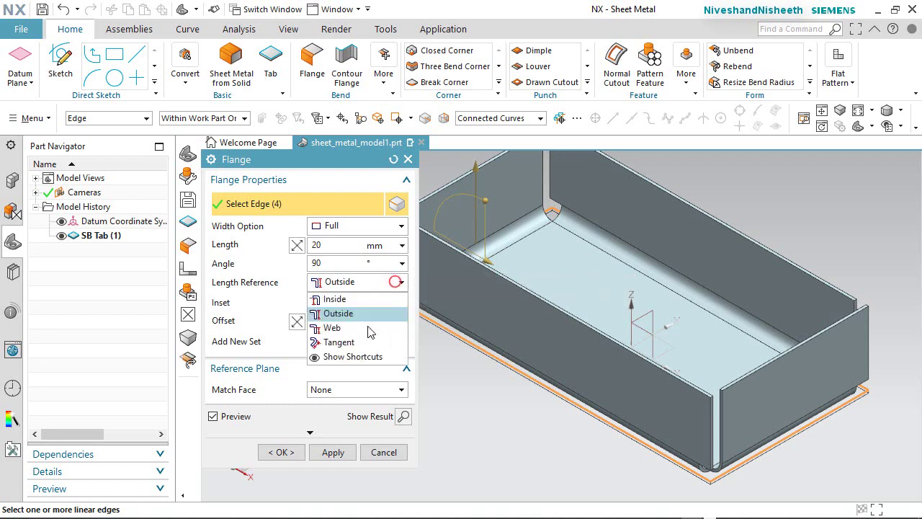
click(354, 344)
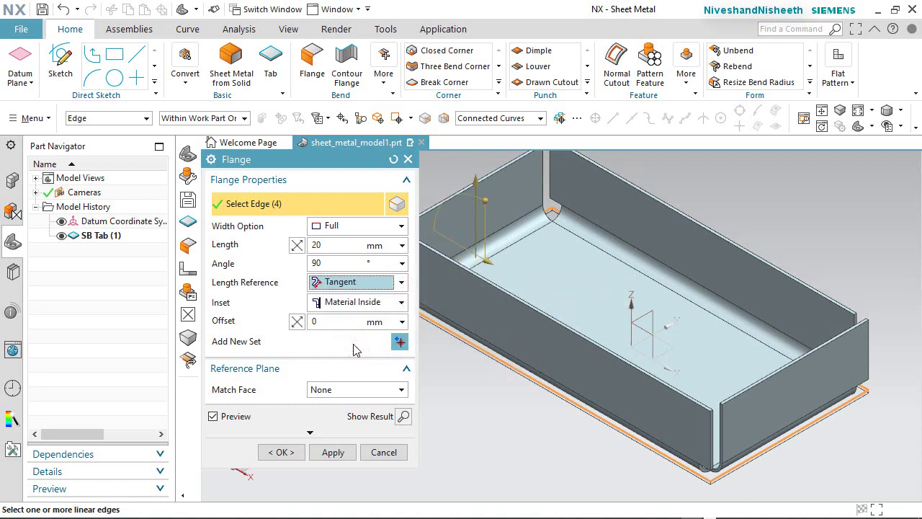
click(399, 285)
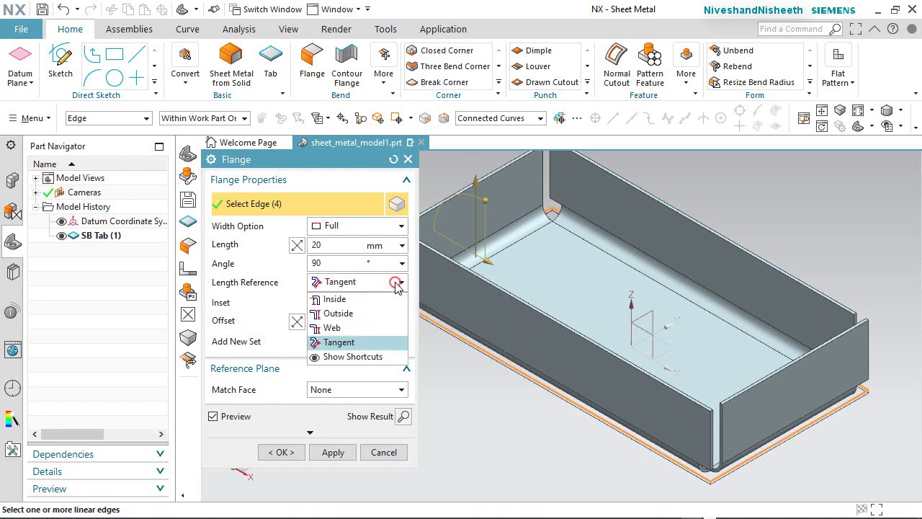
click(348, 315)
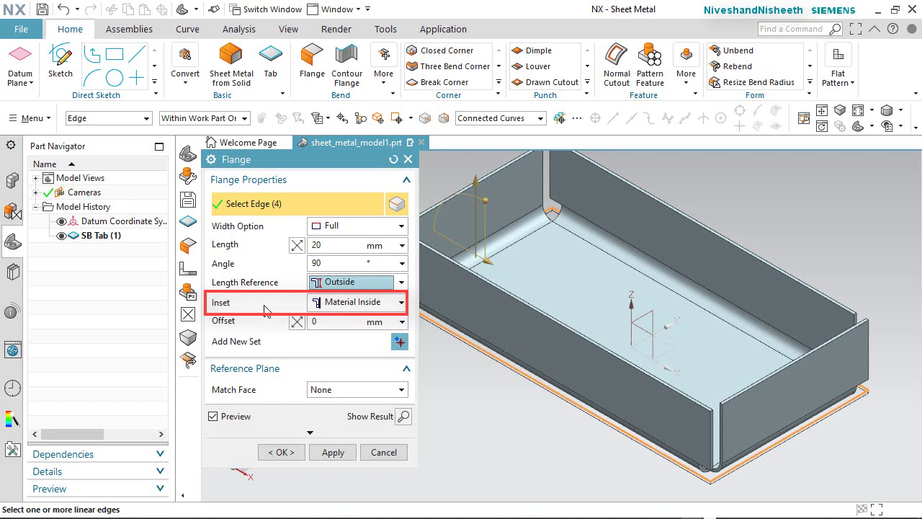
click(402, 303)
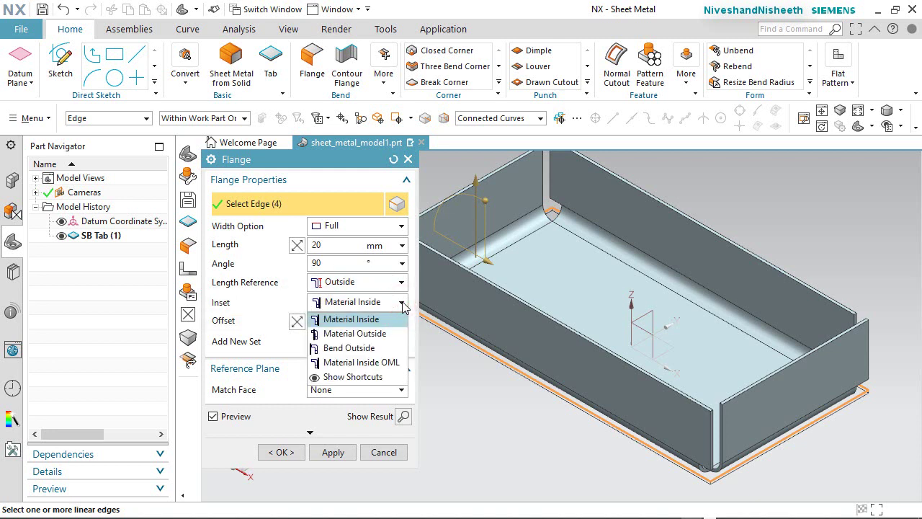
Cycle the inset through Material Outside, Bend Outside and Material Inside OML, settling on Bend Outside.
click(384, 336)
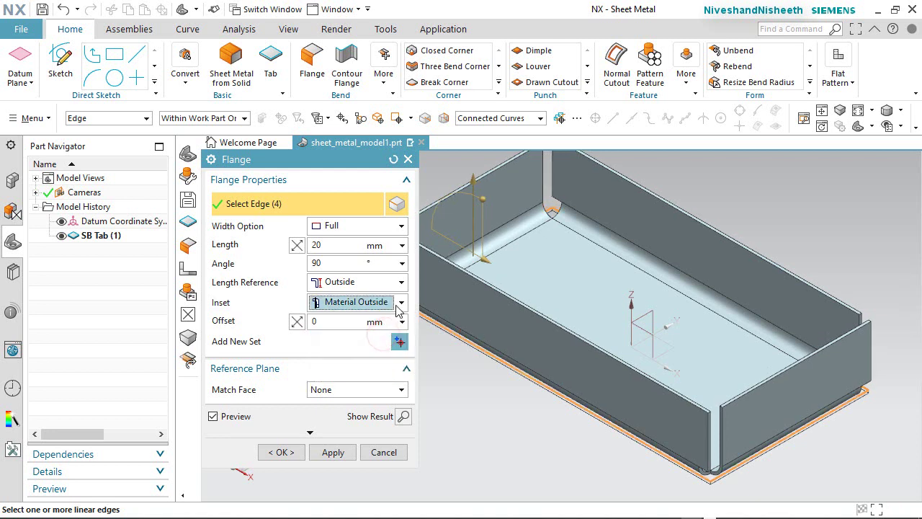
click(395, 305)
click(379, 349)
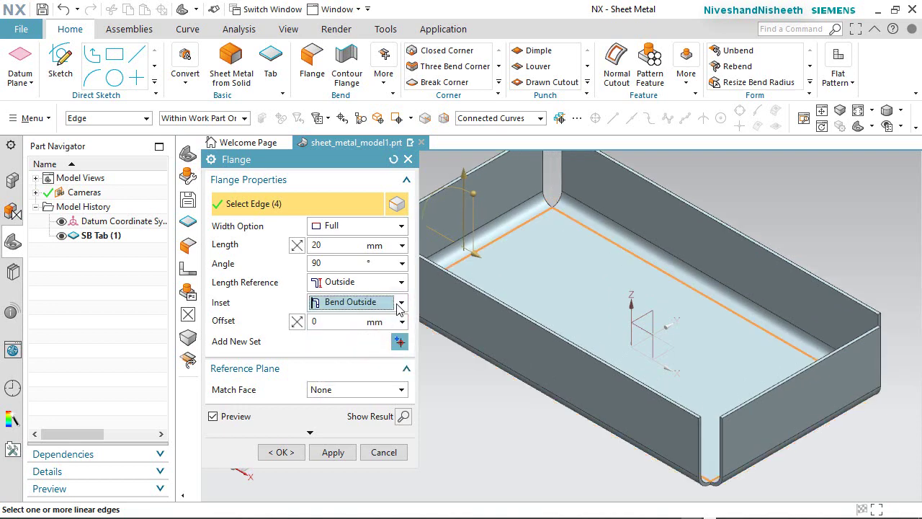
click(398, 306)
click(375, 361)
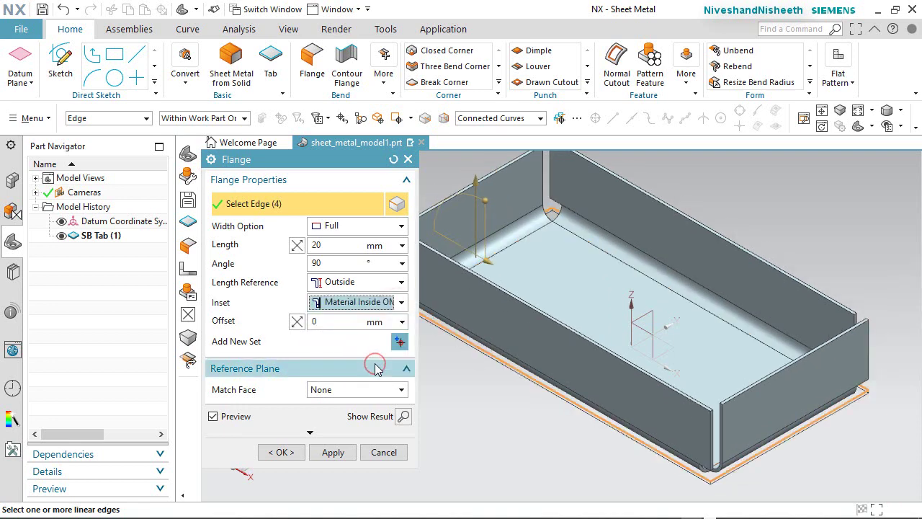
middle_drag(645, 397, 654, 417)
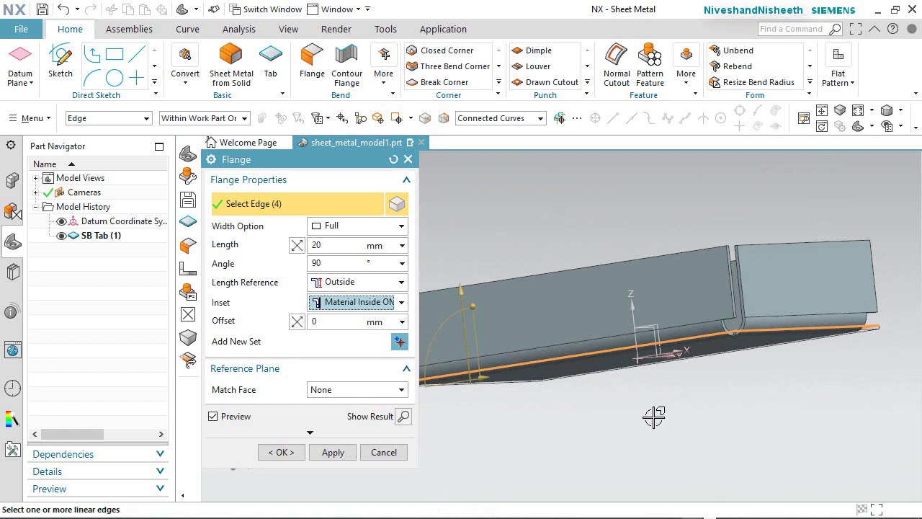
click(402, 302)
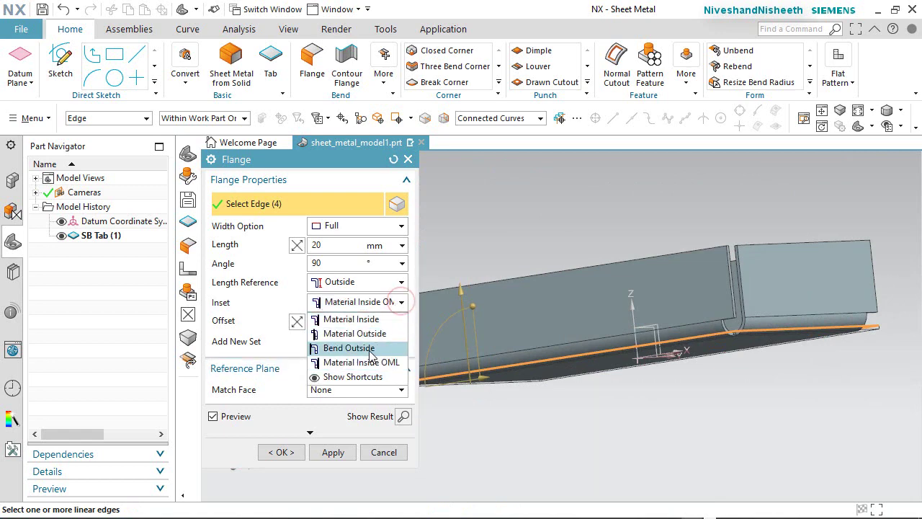
click(371, 353)
Reorient the tray to an isometric view.
middle_drag(713, 321, 734, 256)
click(872, 126)
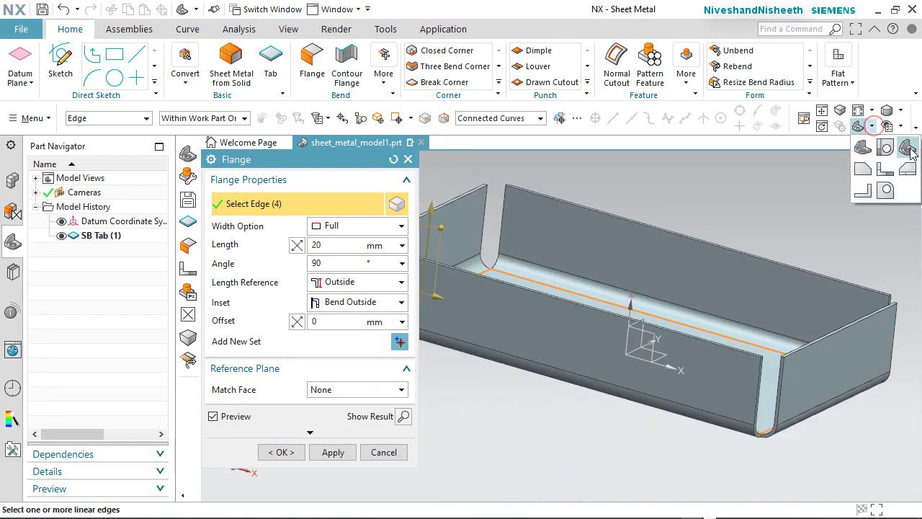
click(909, 150)
scroll(830, 284, up, 1)
scroll(833, 286, down, 2)
scroll(630, 295, up, 1)
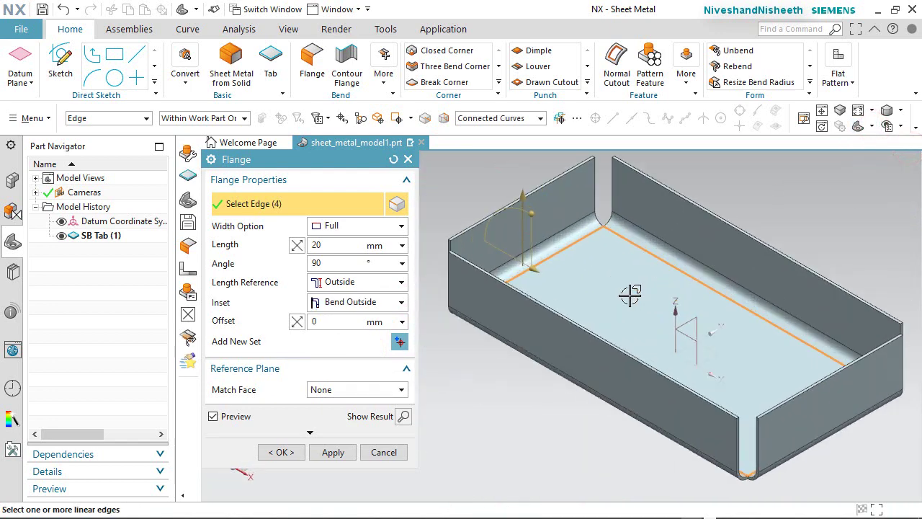
click(214, 323)
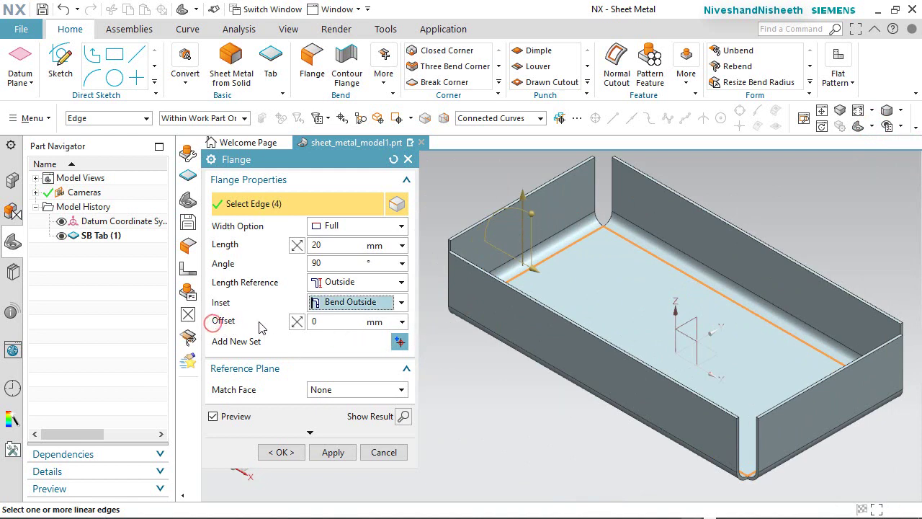
click(339, 322)
text(1)
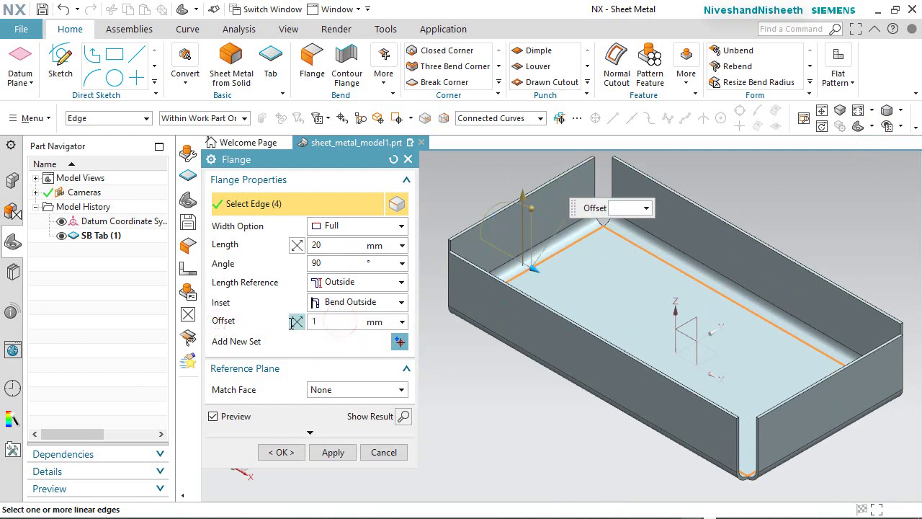
text(0)
click(330, 263)
middle_drag(770, 421, 688, 383)
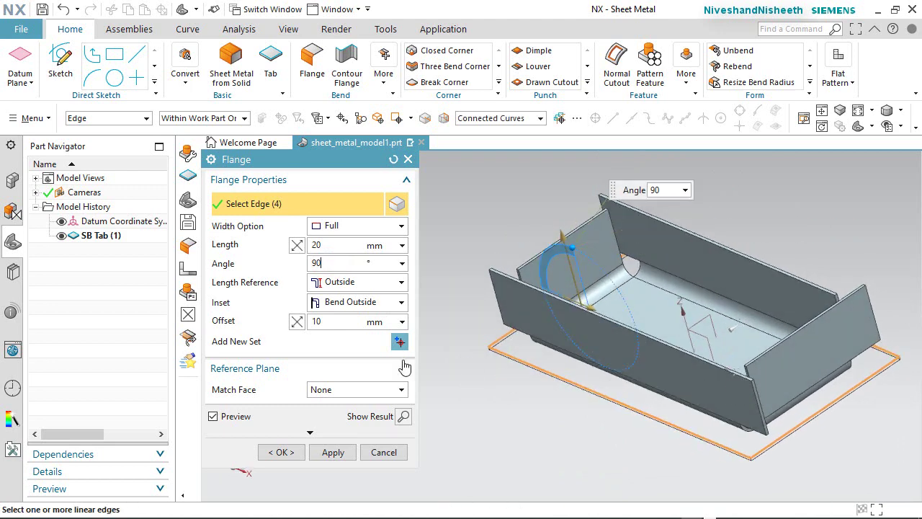
click(296, 322)
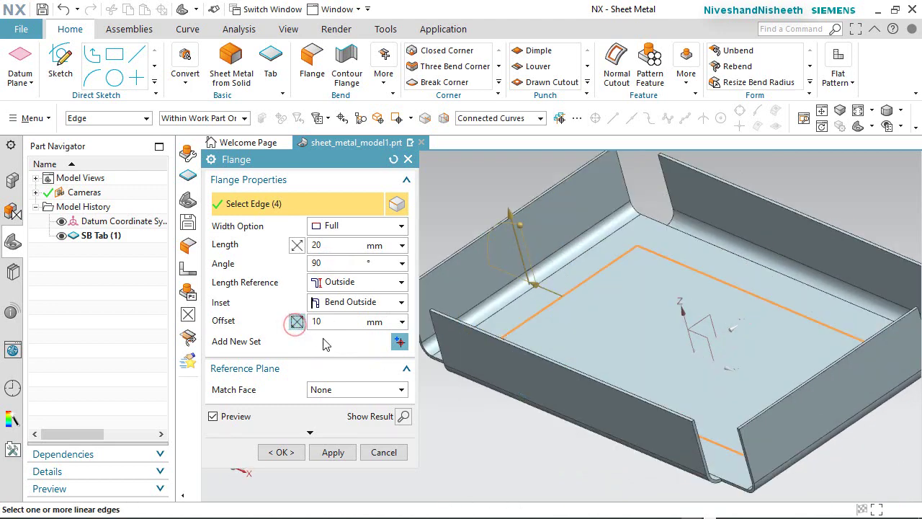
middle_drag(616, 401, 606, 336)
middle_drag(585, 334, 593, 384)
double_click(317, 321)
text(0)
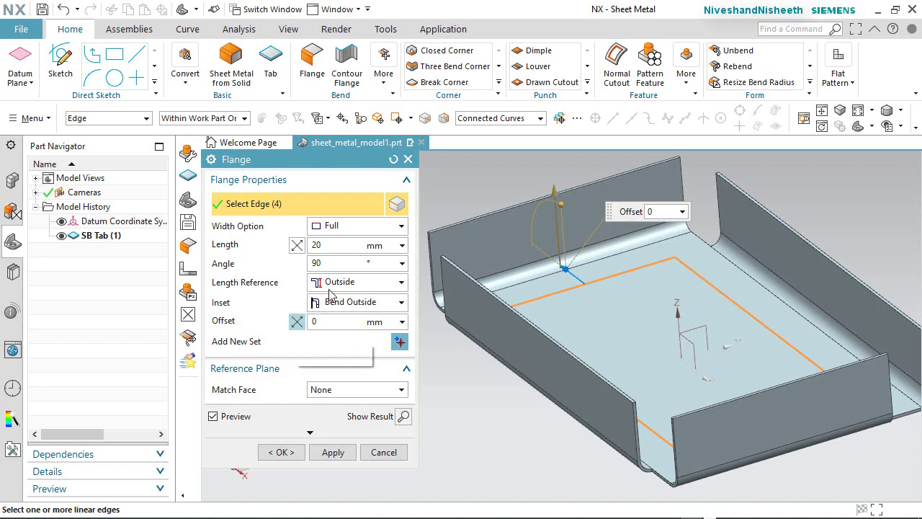
click(344, 260)
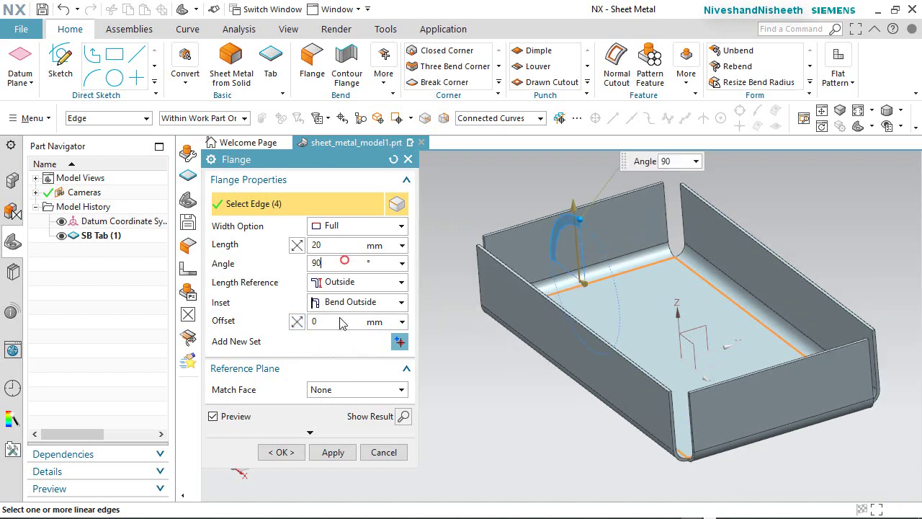
click(858, 126)
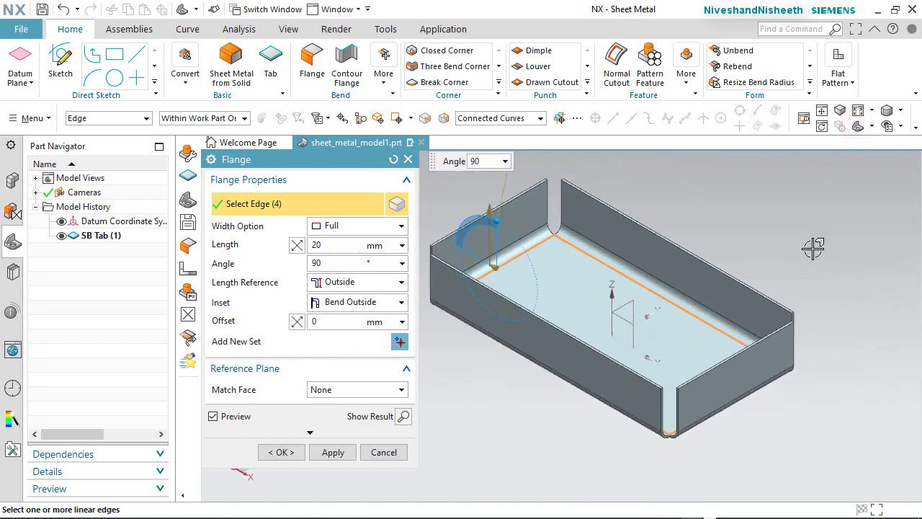
Reveal all Flange options and expand Geometry Properties to show Miter.
click(310, 435)
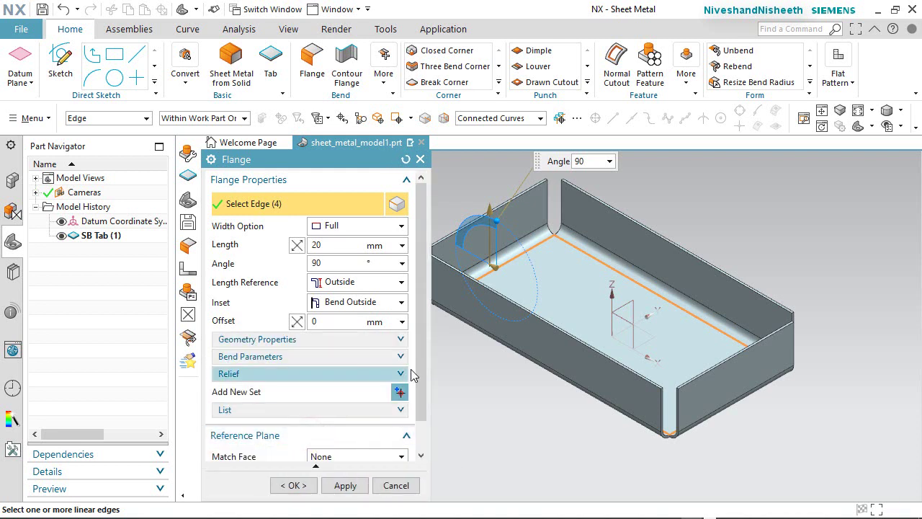
drag(418, 359, 427, 390)
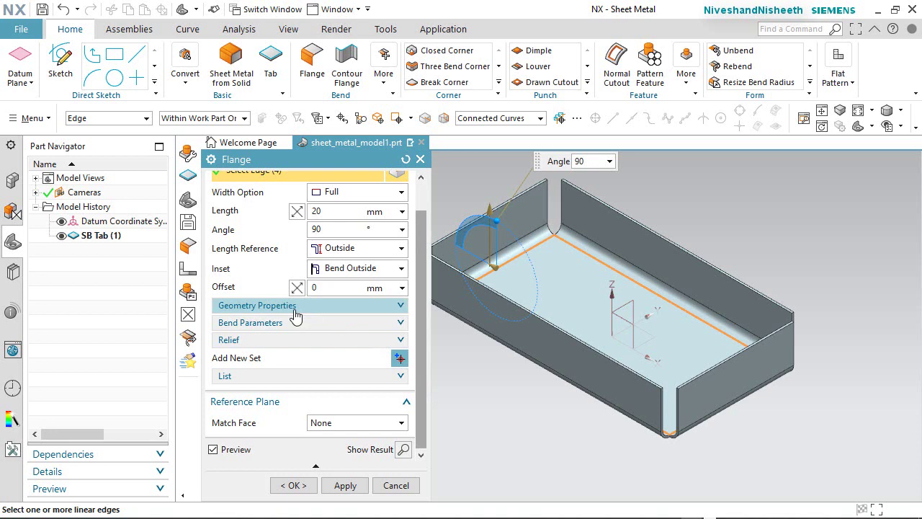
click(400, 307)
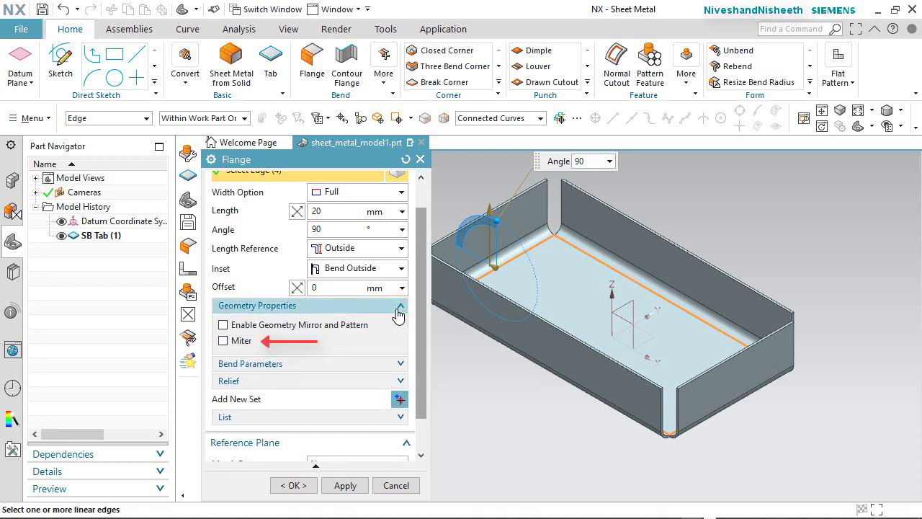
Turn on Miter and orbit around the tray to inspect the mitred corners.
click(224, 345)
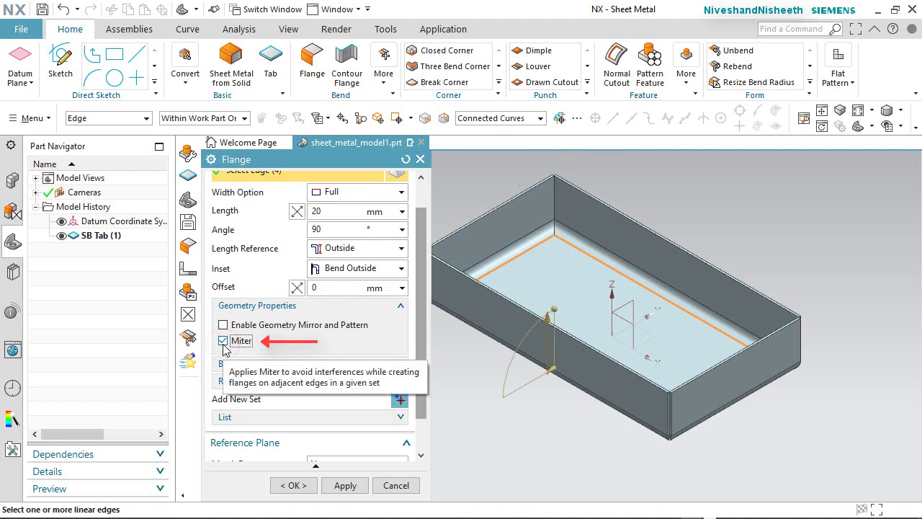
middle_drag(655, 435, 561, 236)
scroll(561, 236, up, 5)
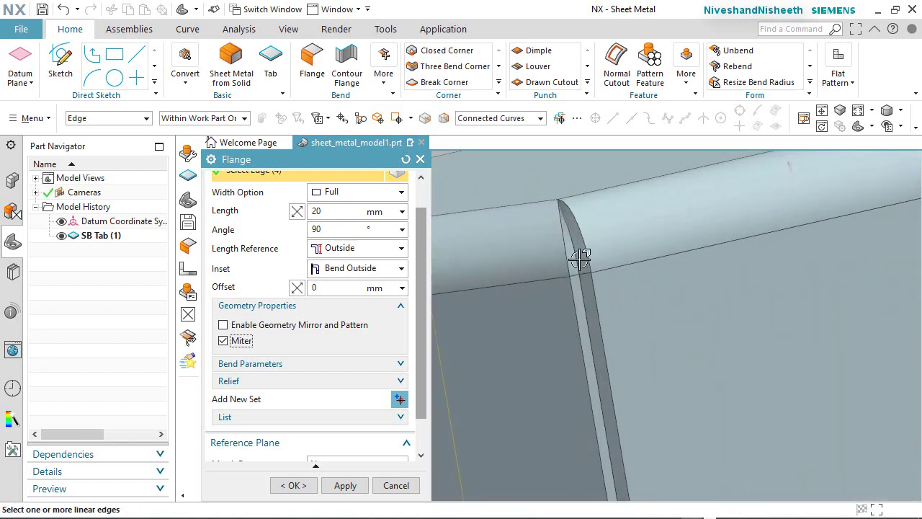
middle_drag(598, 271, 614, 421)
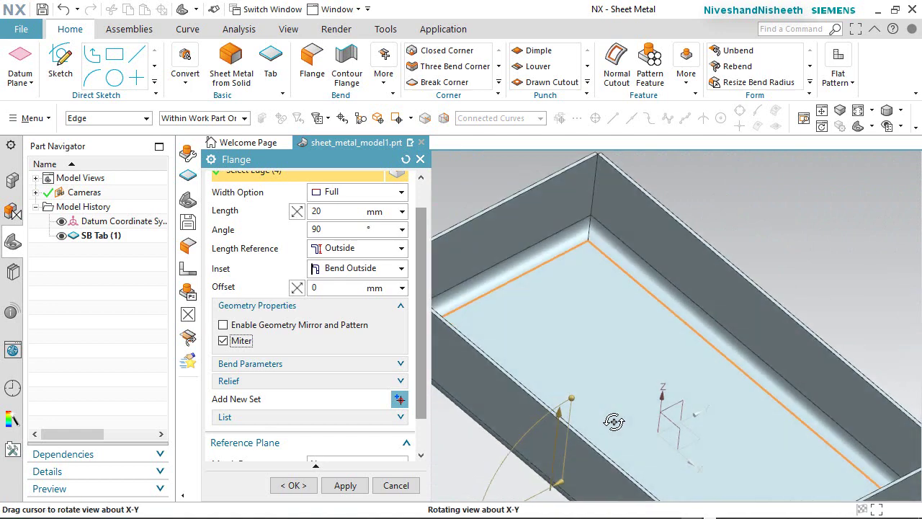
scroll(595, 206, down, 5)
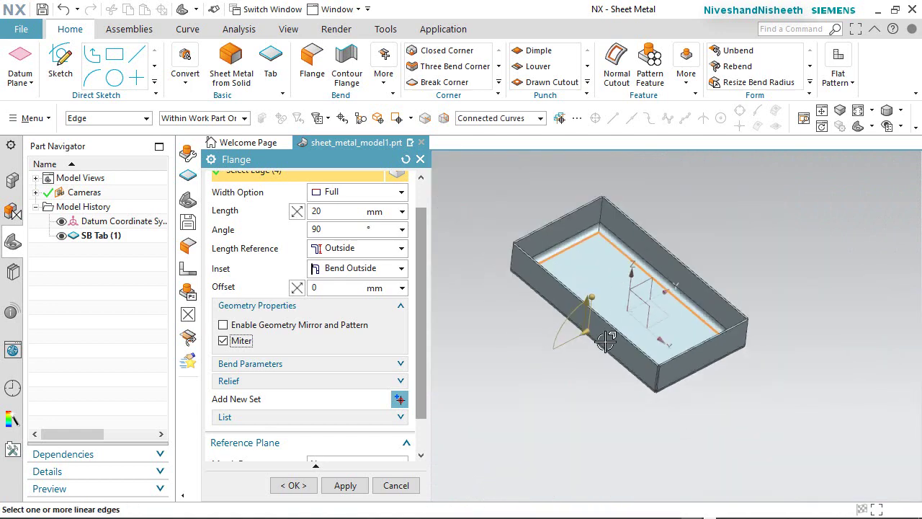
scroll(613, 181, up, 1)
scroll(611, 189, up, 3)
scroll(599, 191, down, 1)
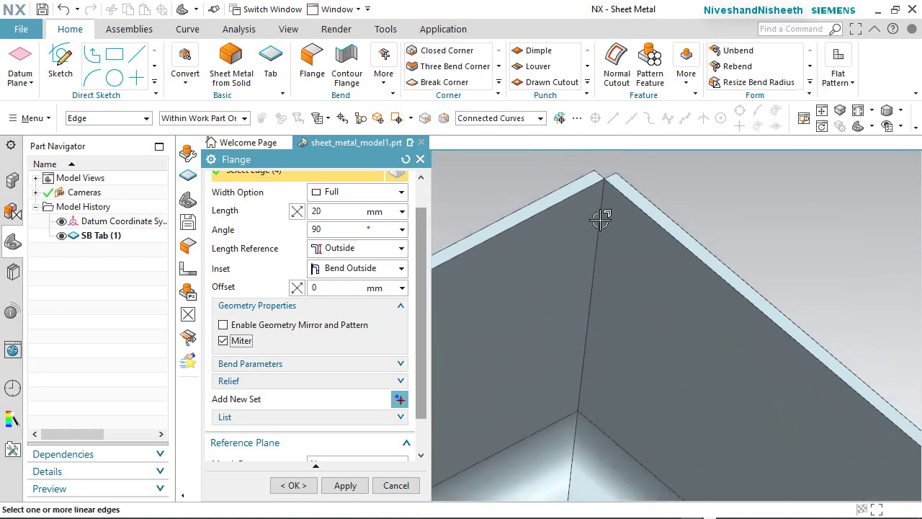
scroll(595, 343, down, 5)
middle_drag(610, 293, 822, 249)
scroll(822, 252, up, 5)
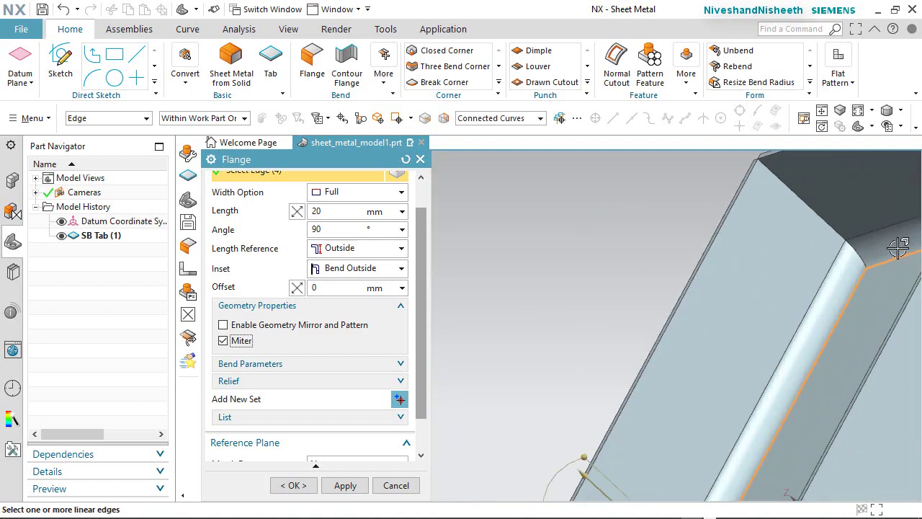
Switch Miter back off and create the four 20 mm flange walls.
click(859, 127)
scroll(689, 312, up, 3)
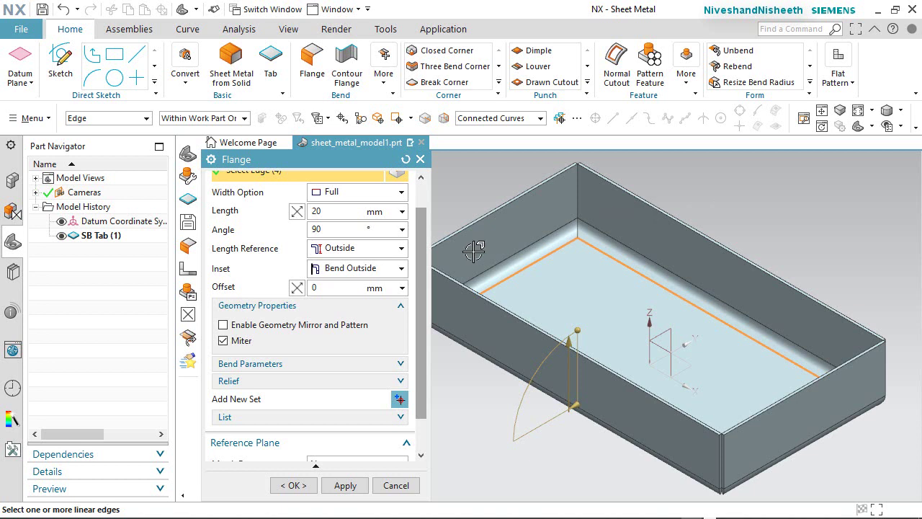
click(223, 340)
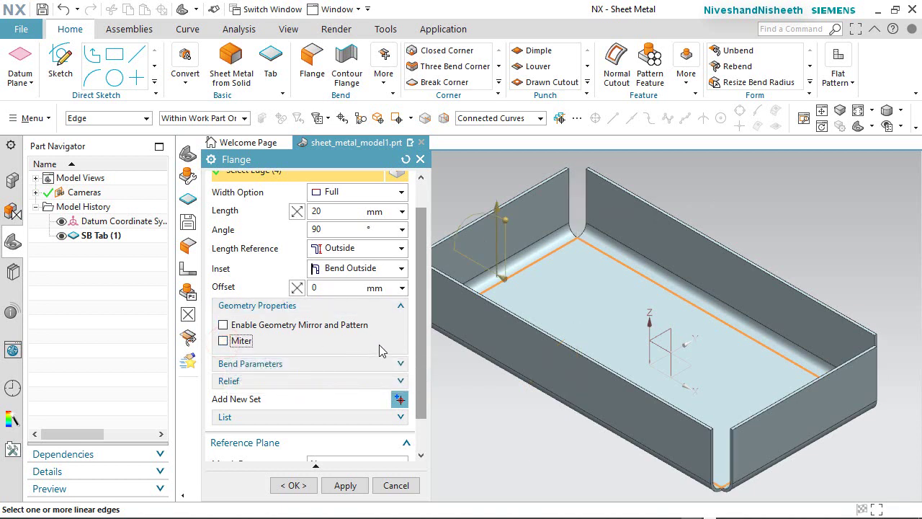
click(296, 486)
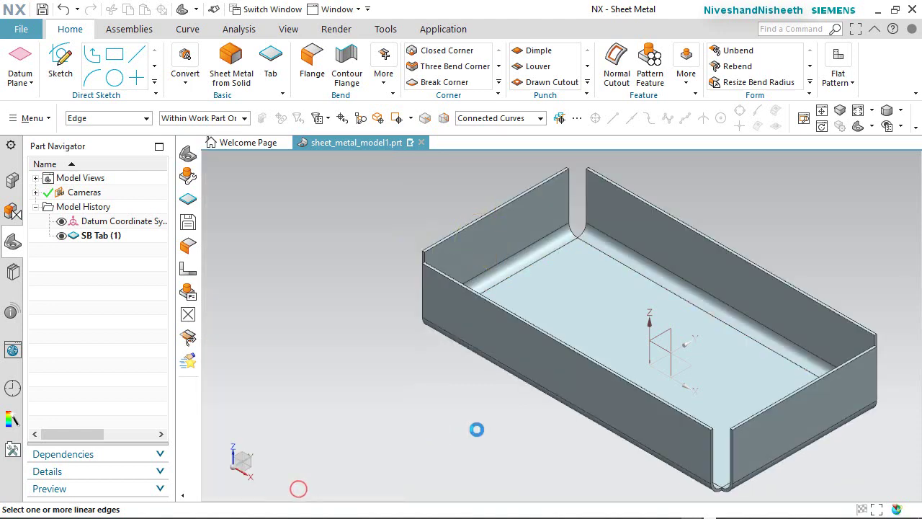
Reset the view, select then deselect SB Flange (4), and launch Flange again.
middle_drag(720, 444, 709, 222)
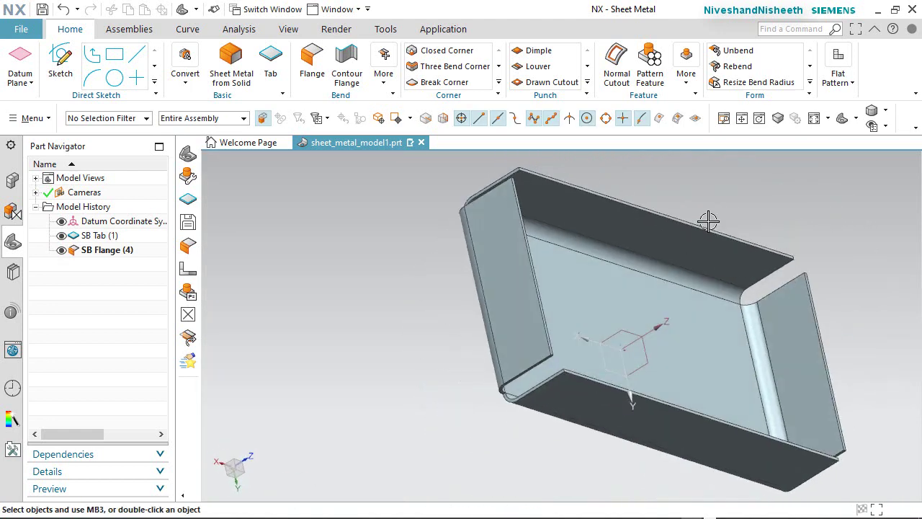
click(843, 119)
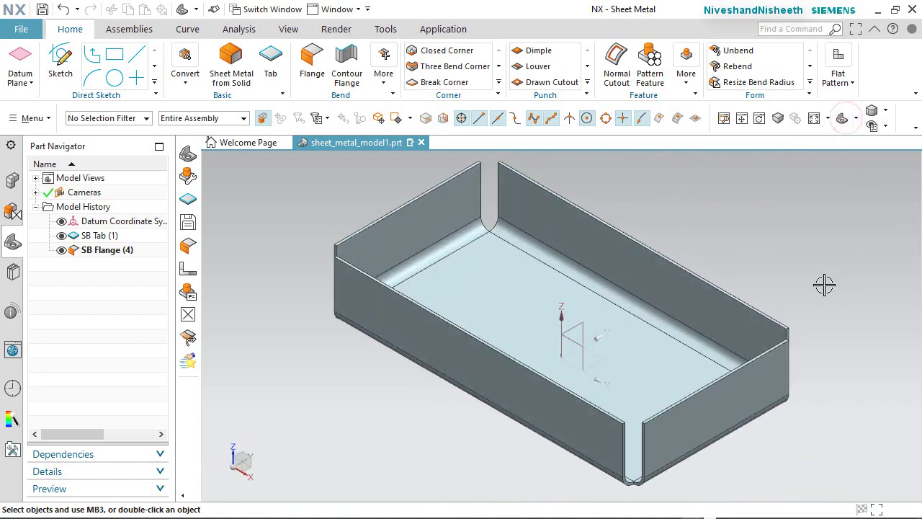
click(454, 423)
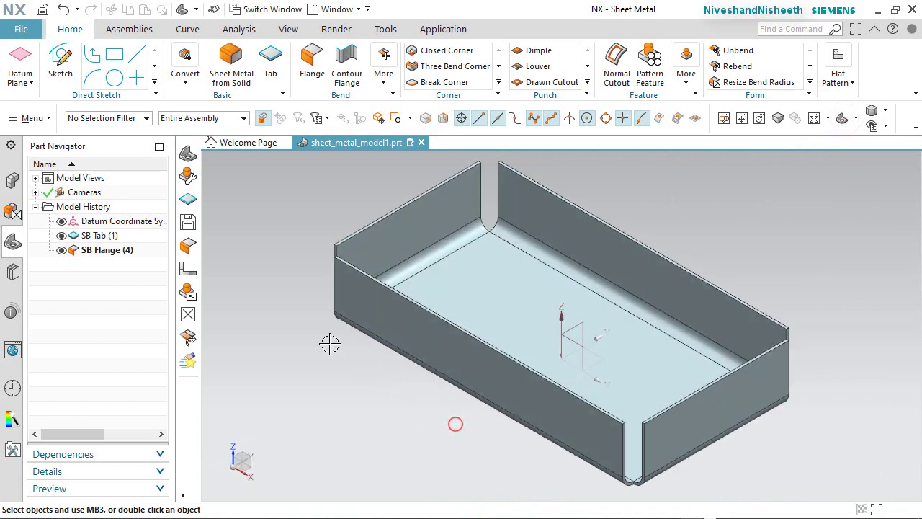
click(89, 254)
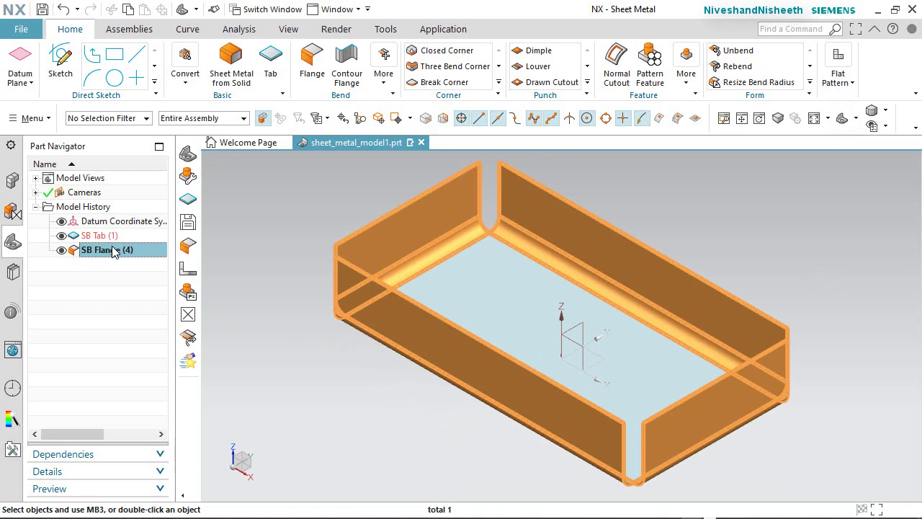
click(354, 388)
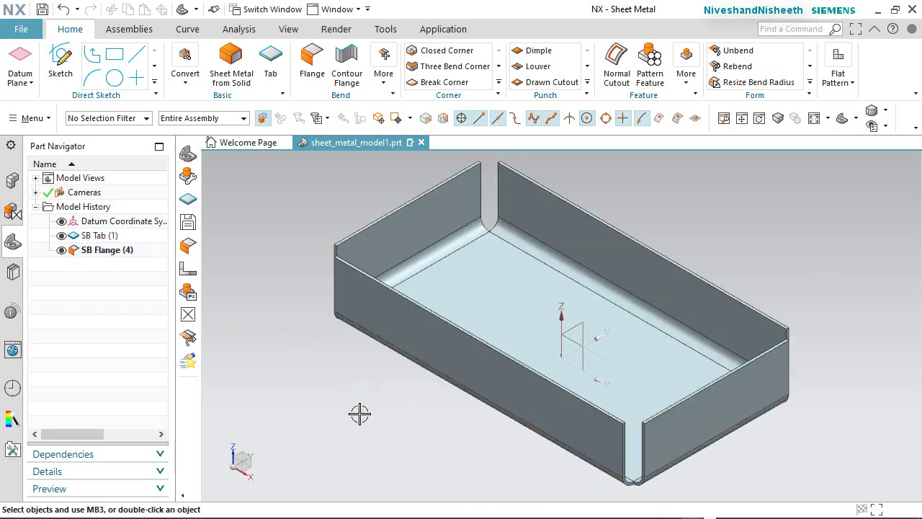
click(308, 77)
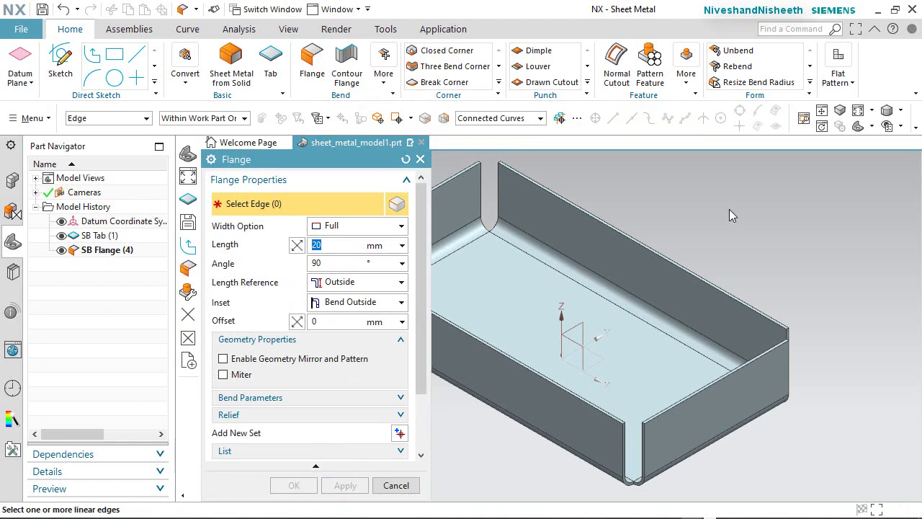
Pick a long-side edge for a centred tab flange 20 mm wide.
scroll(552, 332, down, 2)
click(569, 352)
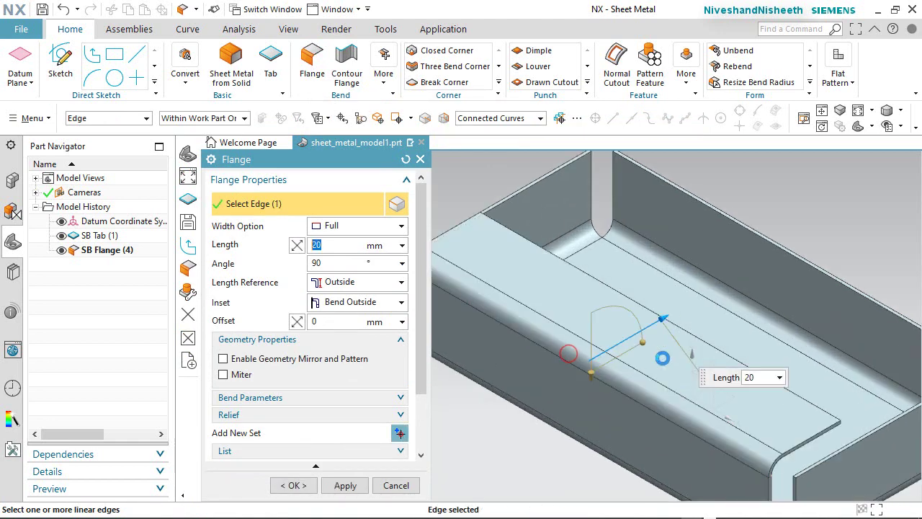
scroll(662, 358, up, 1)
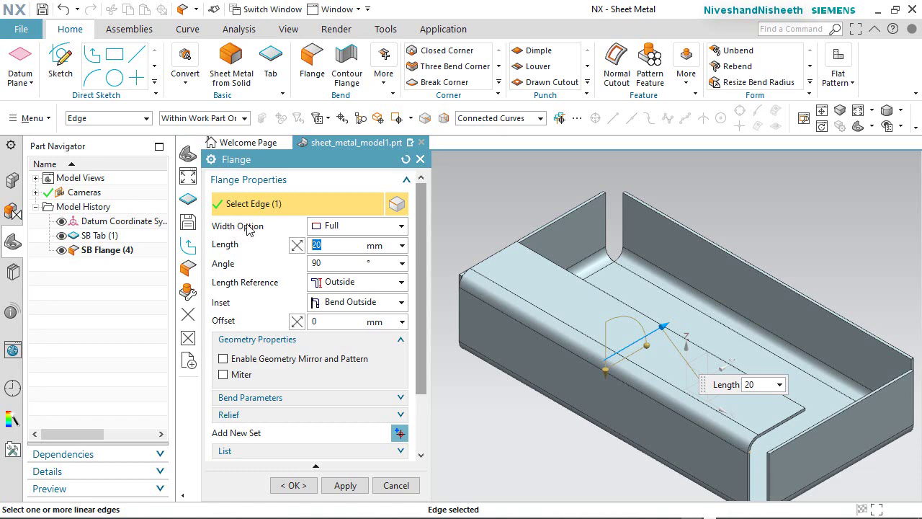
click(359, 227)
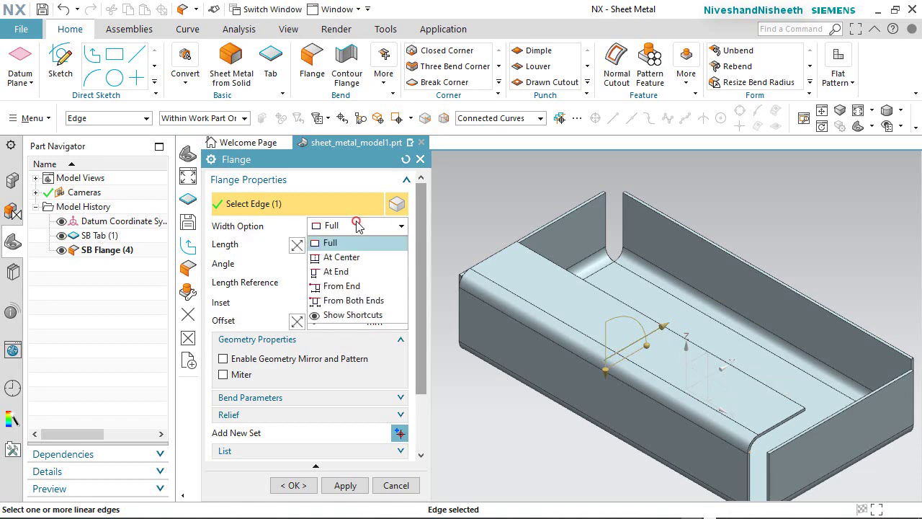
click(346, 257)
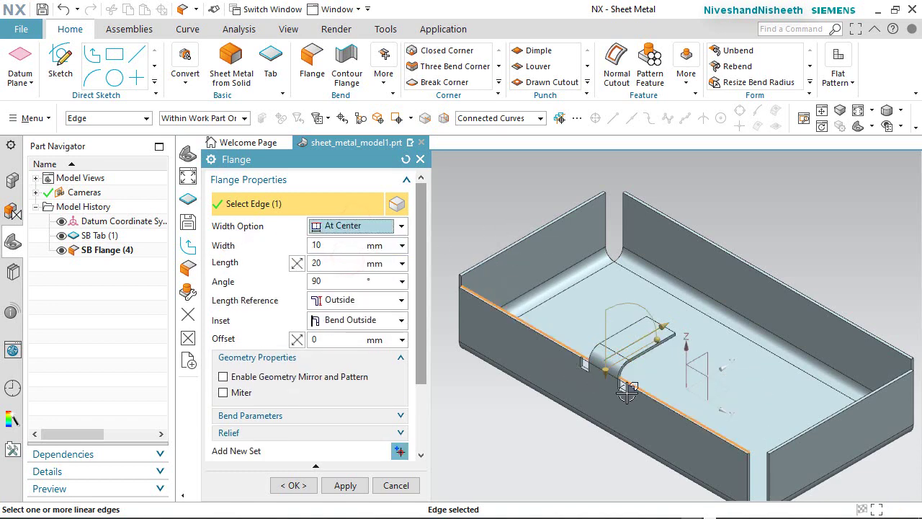
scroll(591, 352, down, 3)
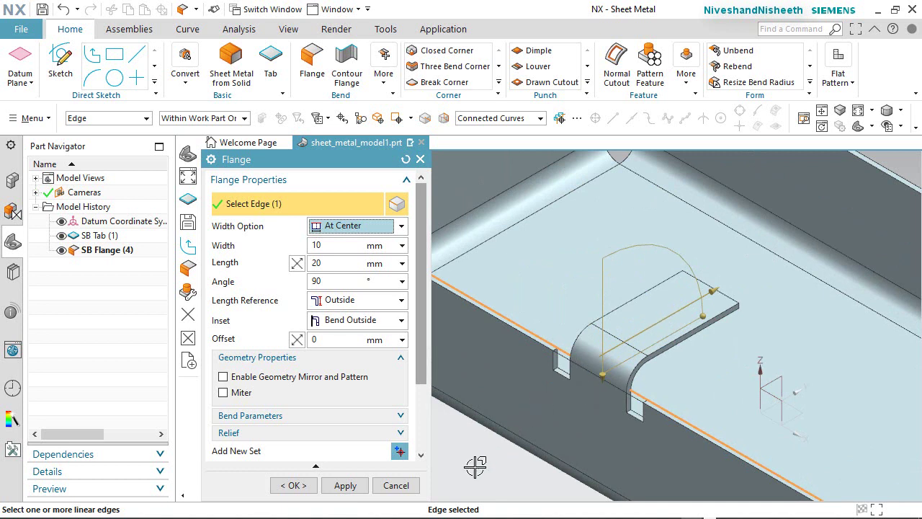
click(225, 245)
click(345, 245)
text(20)
click(333, 263)
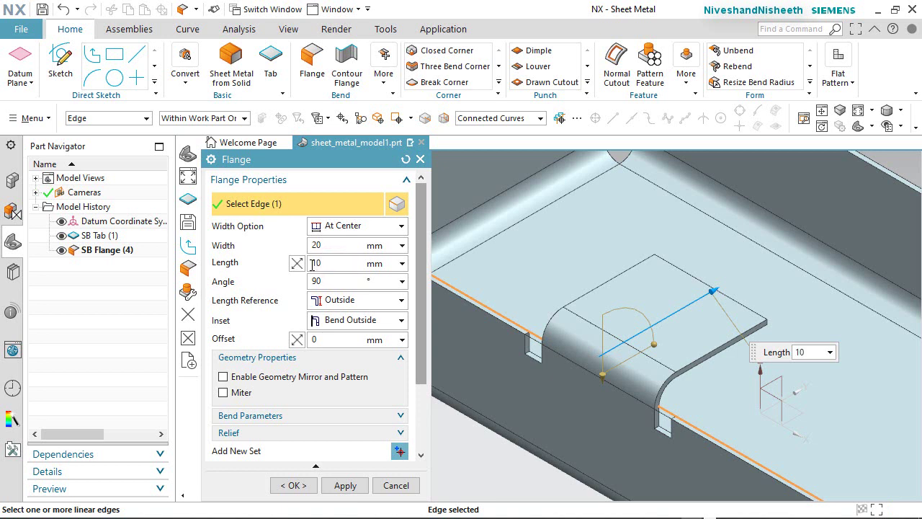
Set the tab's bend angle to 55°.
click(349, 279)
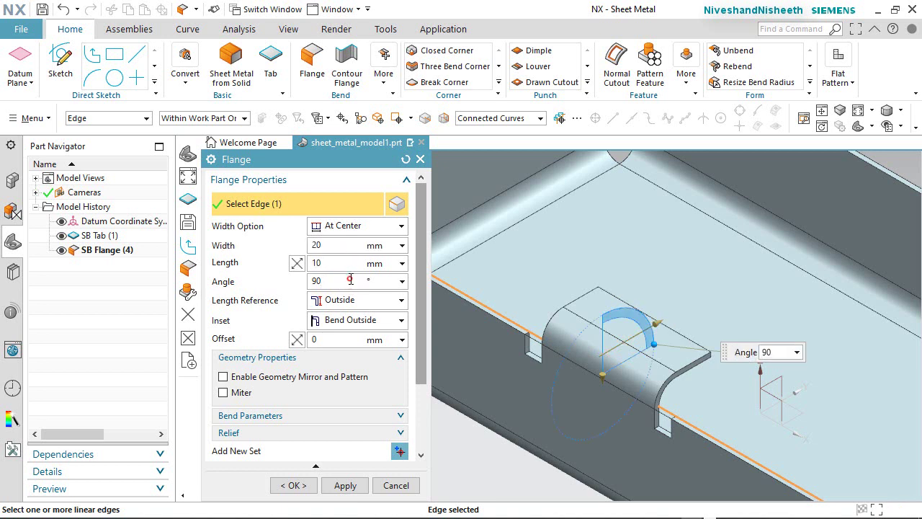
double_click(334, 281)
click(339, 262)
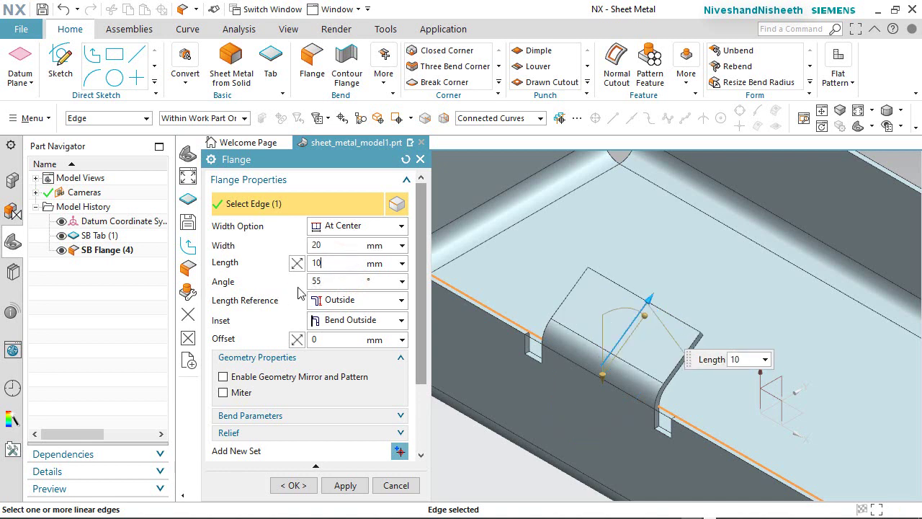
Give the tab a local 1.5 mm bend radius in Bend Parameters.
click(258, 422)
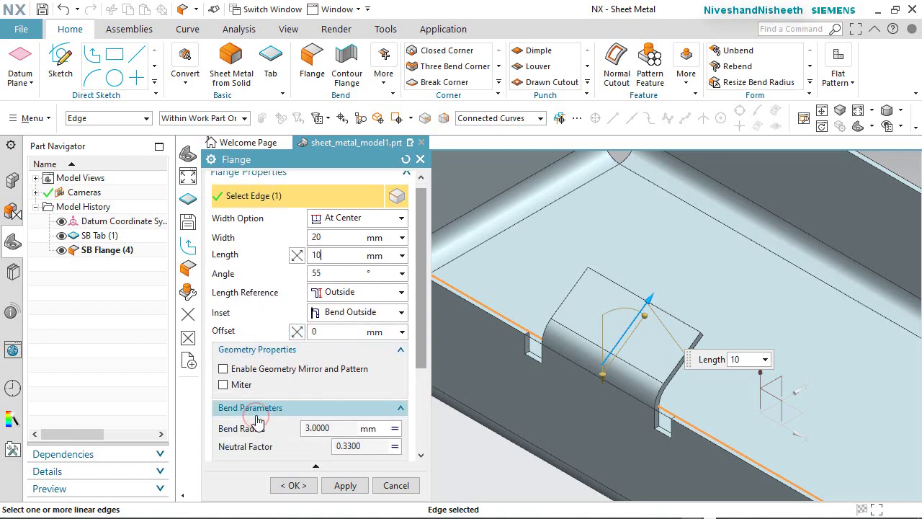
drag(422, 343, 420, 436)
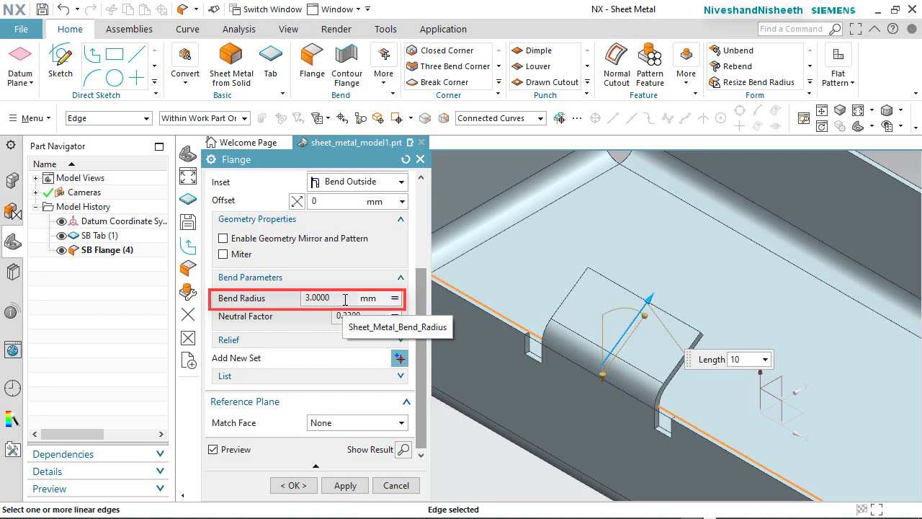
click(394, 300)
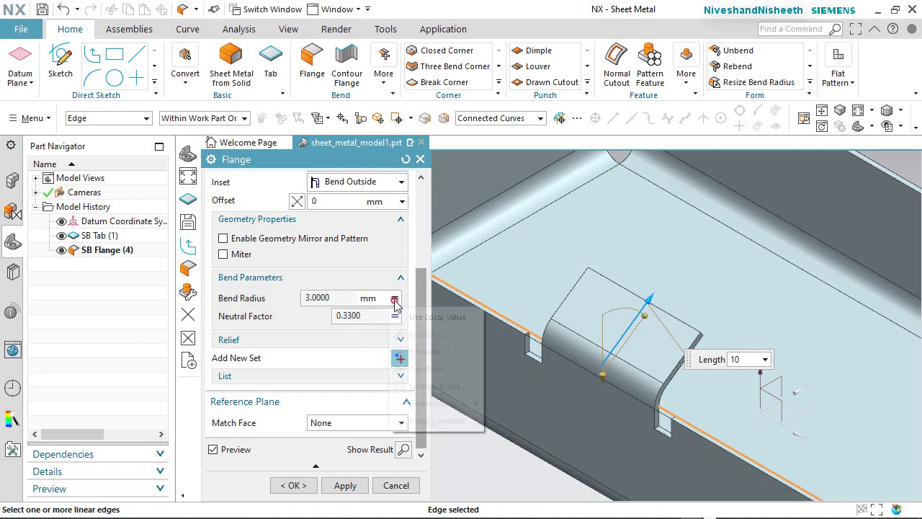
click(452, 319)
double_click(322, 303)
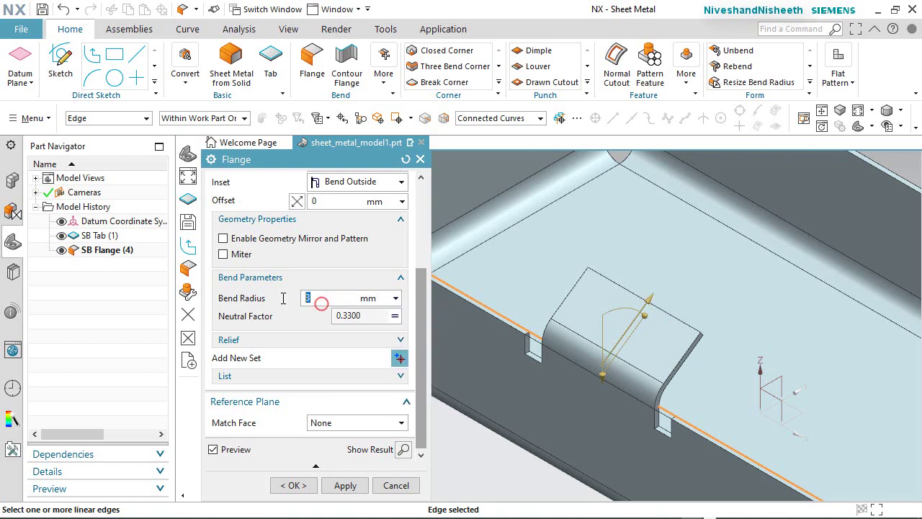
text(1.5)
click(338, 200)
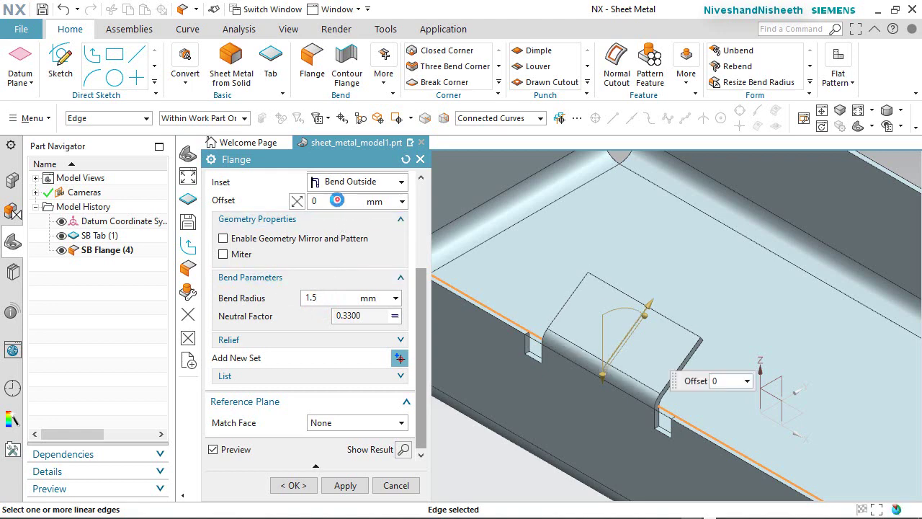
scroll(609, 402, up, 3)
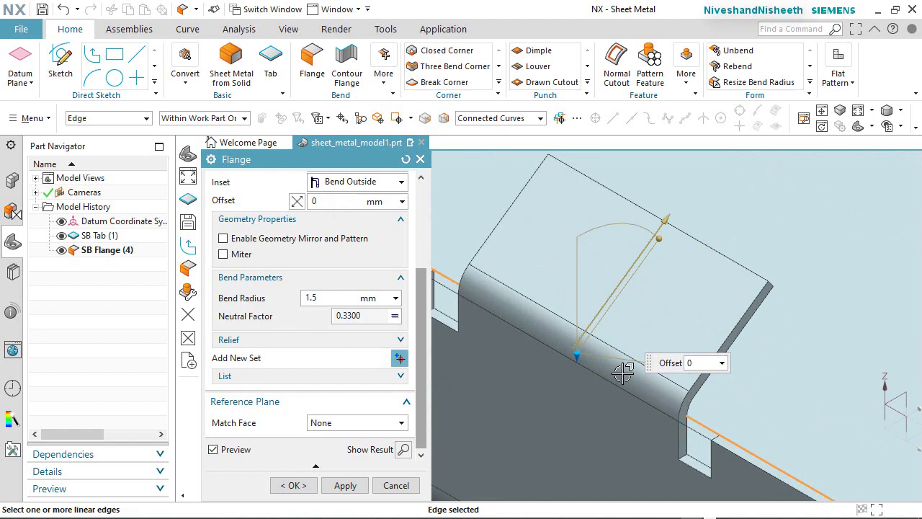
scroll(621, 366, down, 4)
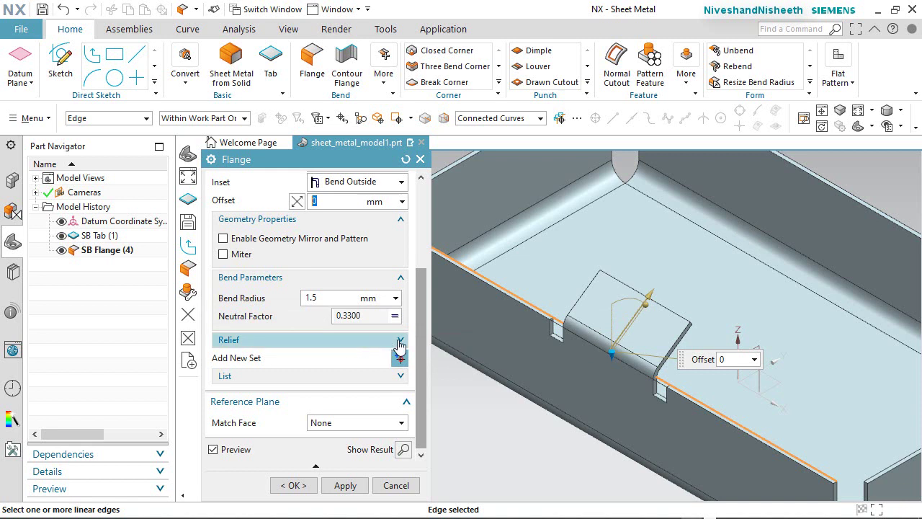
In the Relief settings, try round and then no bend reliefs before choosing Square.
click(400, 342)
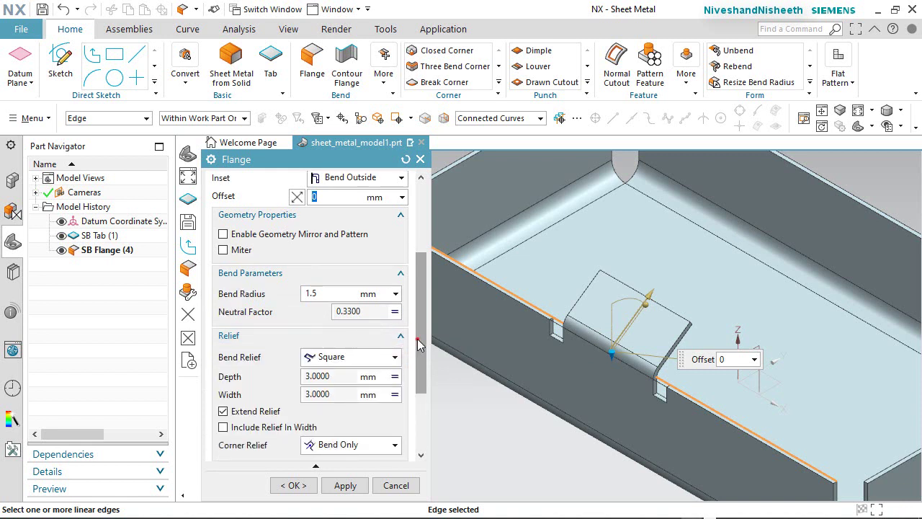
drag(420, 344, 429, 371)
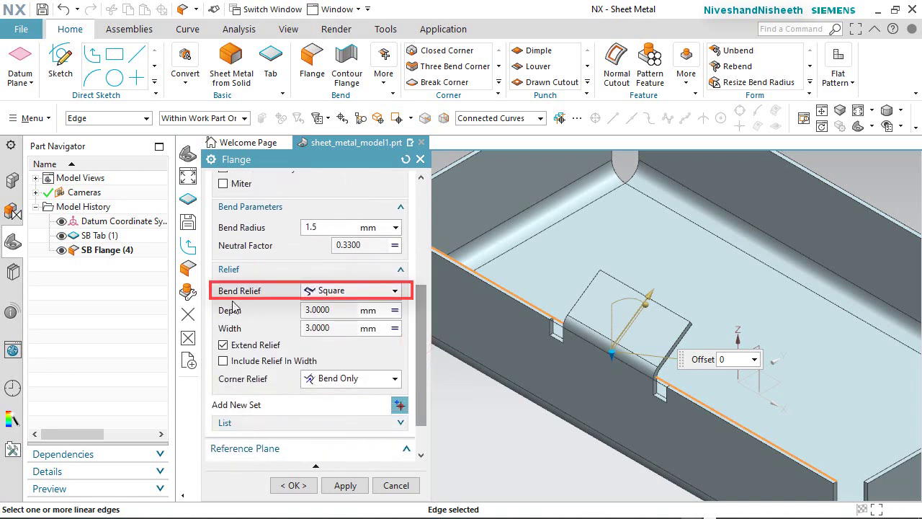
click(394, 292)
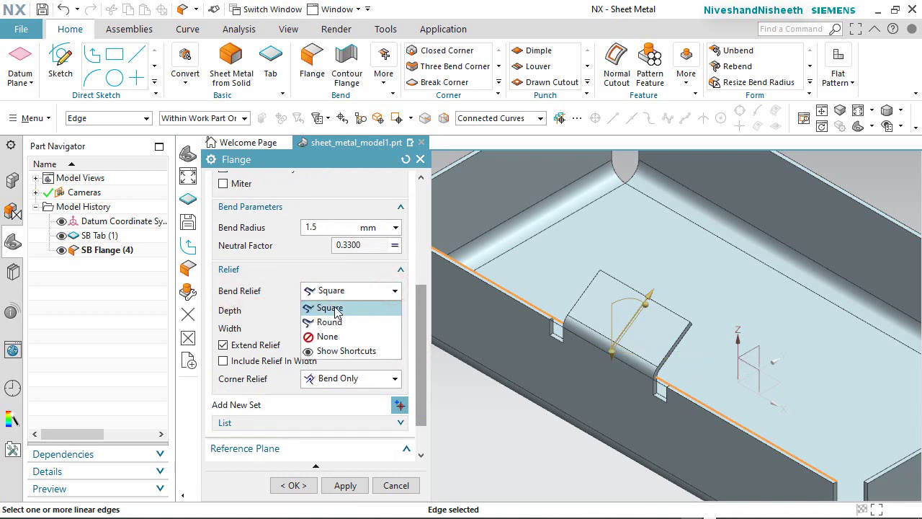
click(364, 331)
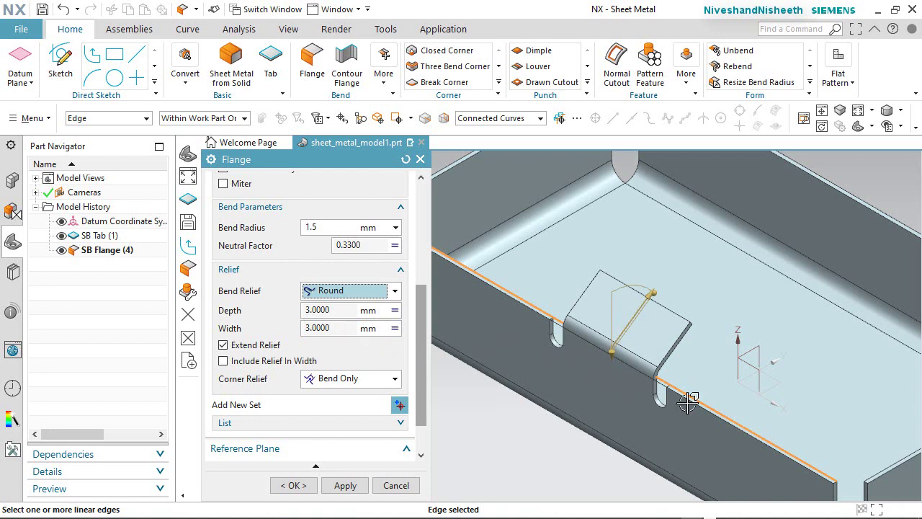
click(395, 291)
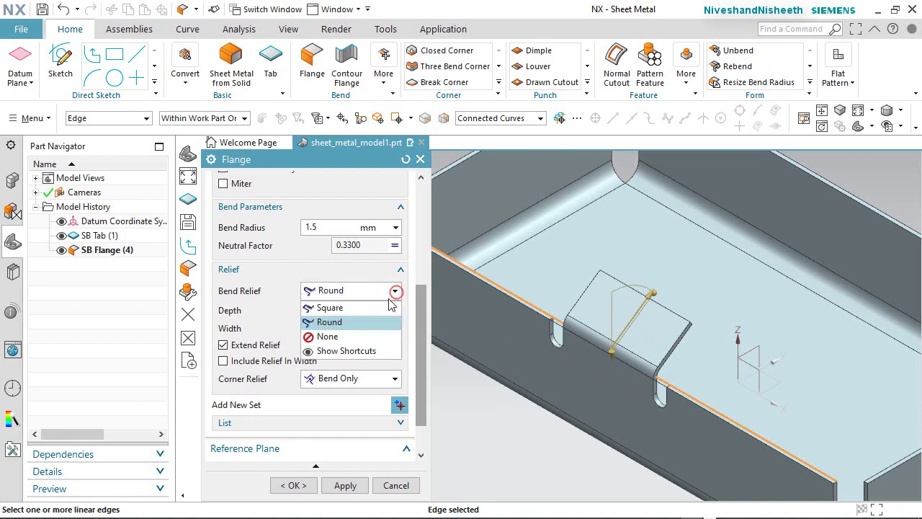
click(335, 336)
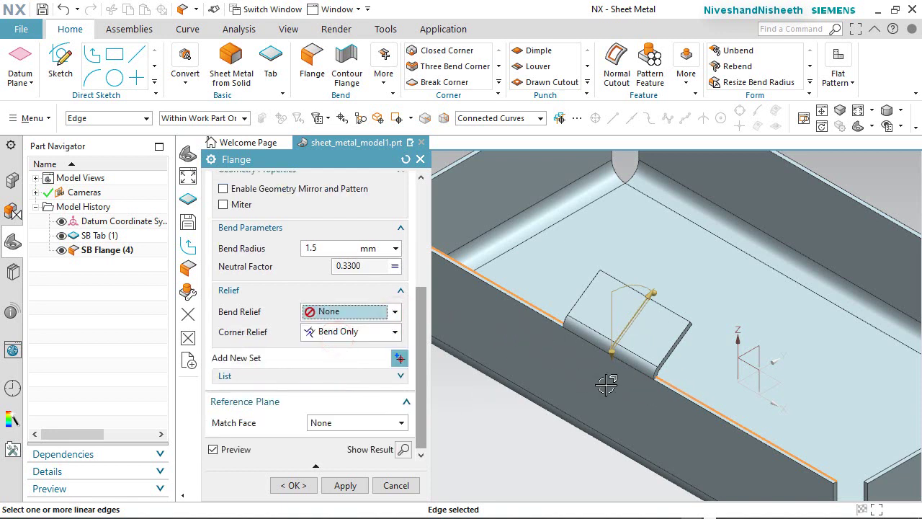
click(395, 311)
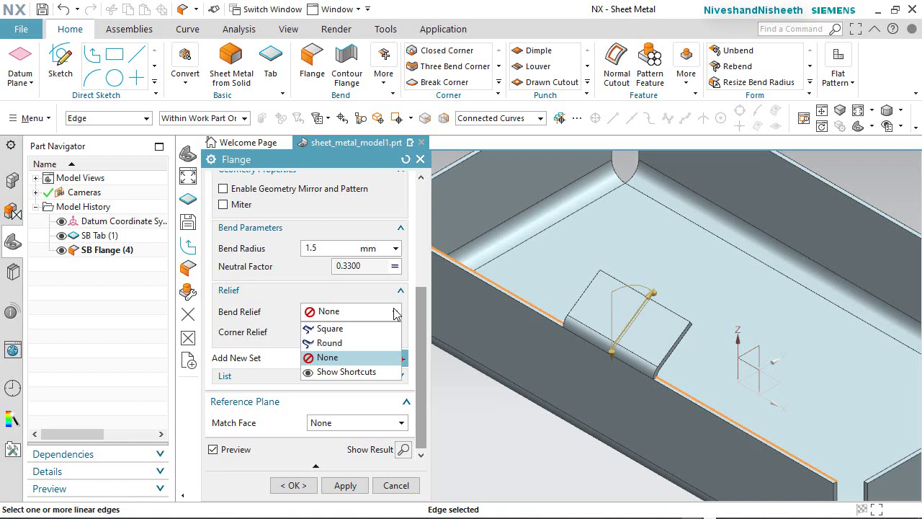
click(395, 312)
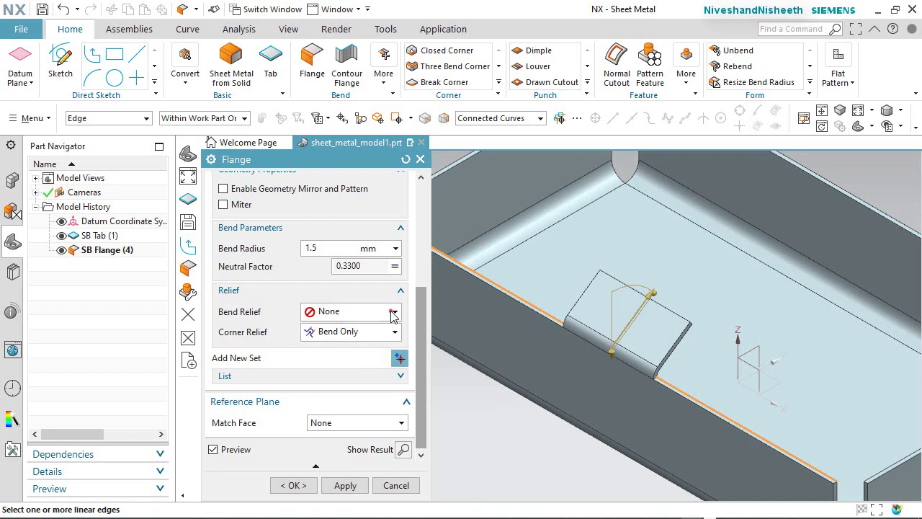
click(395, 312)
click(363, 326)
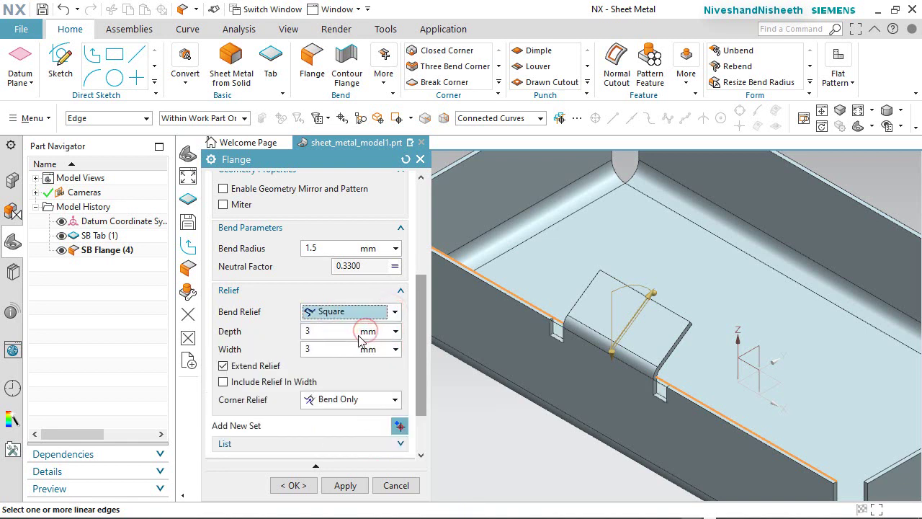
Set relief depth 4 and width 4, leave Include Relief In Width off, and create the tab.
click(328, 333)
text(4)
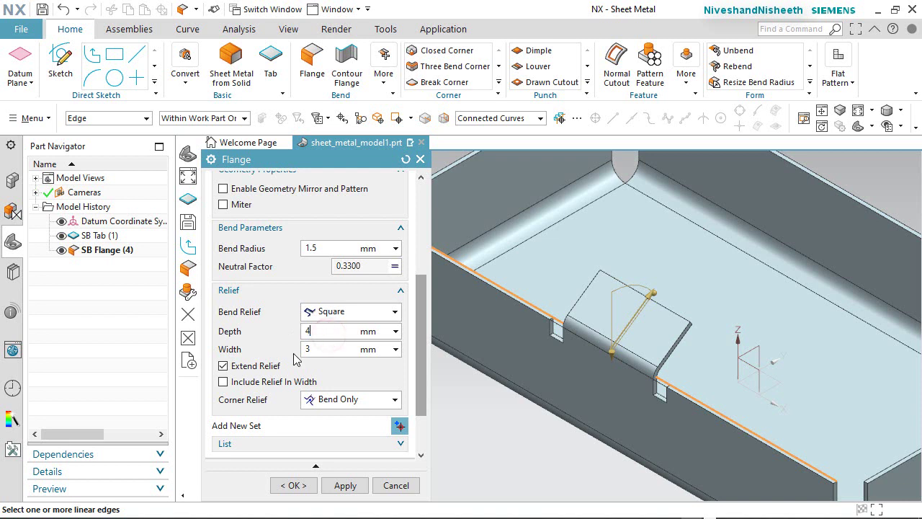
click(323, 348)
text(4)
click(225, 382)
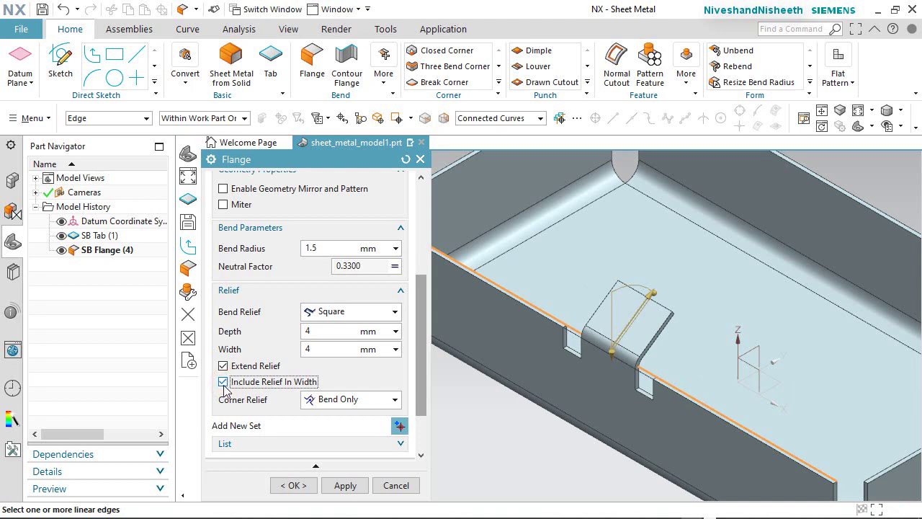
click(223, 383)
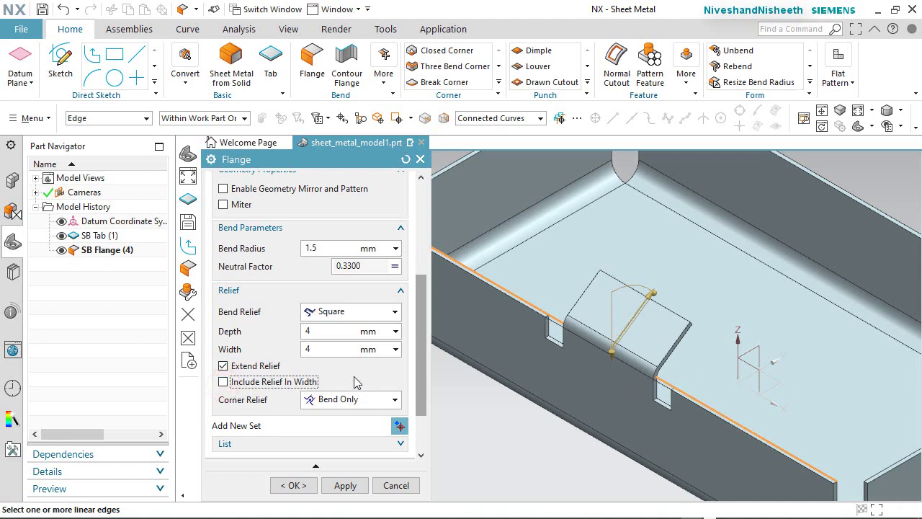
click(293, 485)
middle_drag(668, 401, 729, 281)
Show the whole tray in an isometric view with Studio rendering.
click(855, 118)
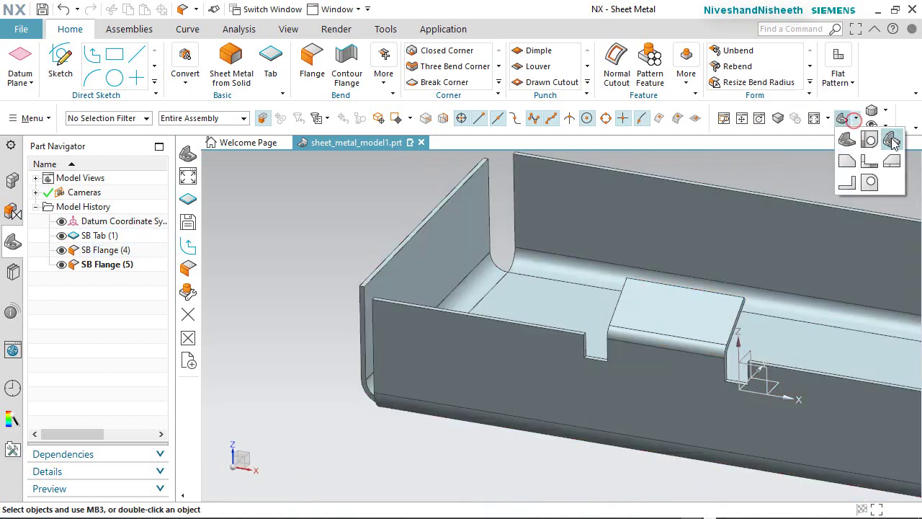
click(893, 141)
click(350, 191)
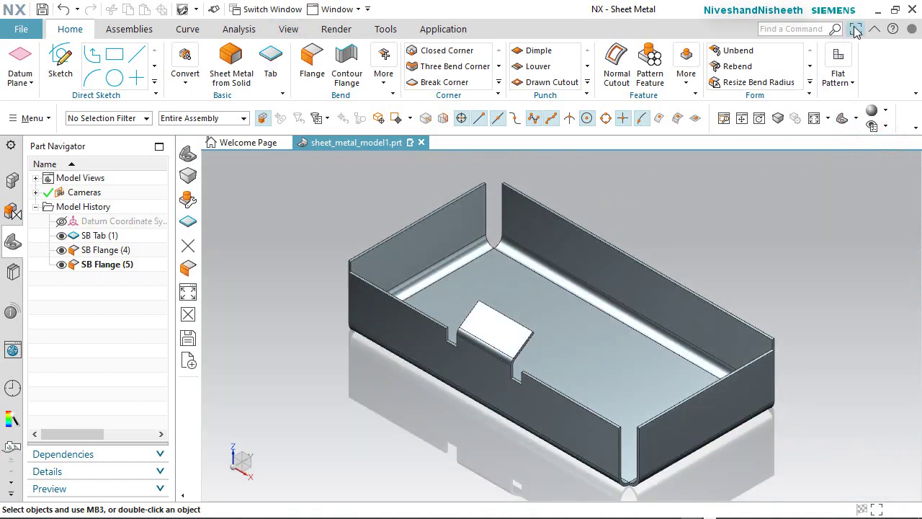
click(856, 29)
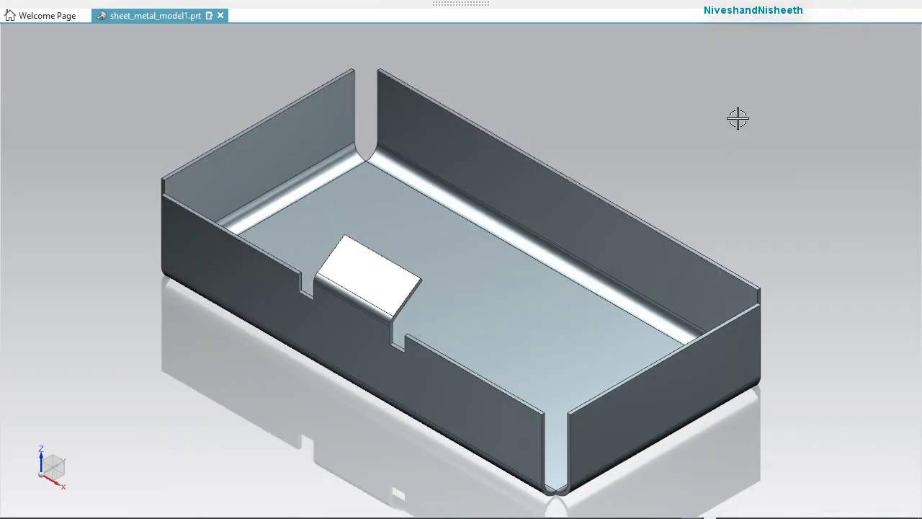
Pan the tray toward the upper right and leave full-screen mode.
right_click(737, 119)
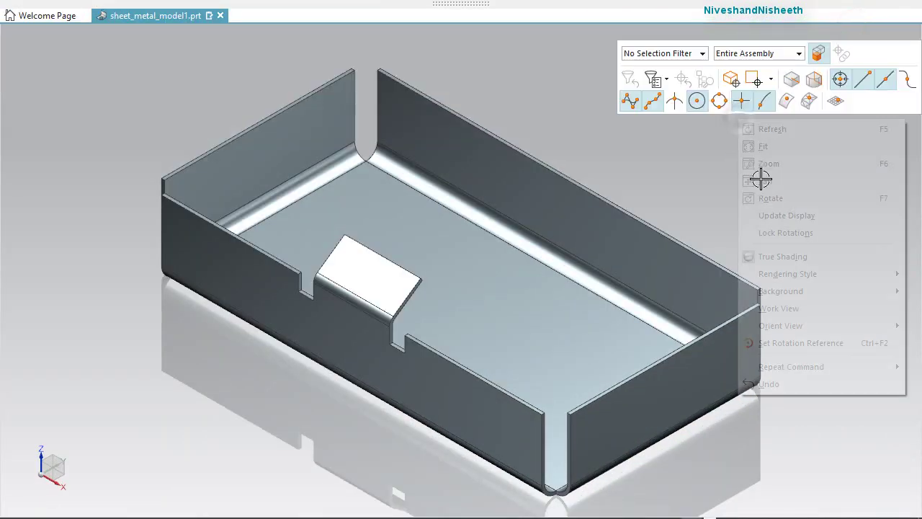
click(765, 181)
drag(544, 248, 603, 232)
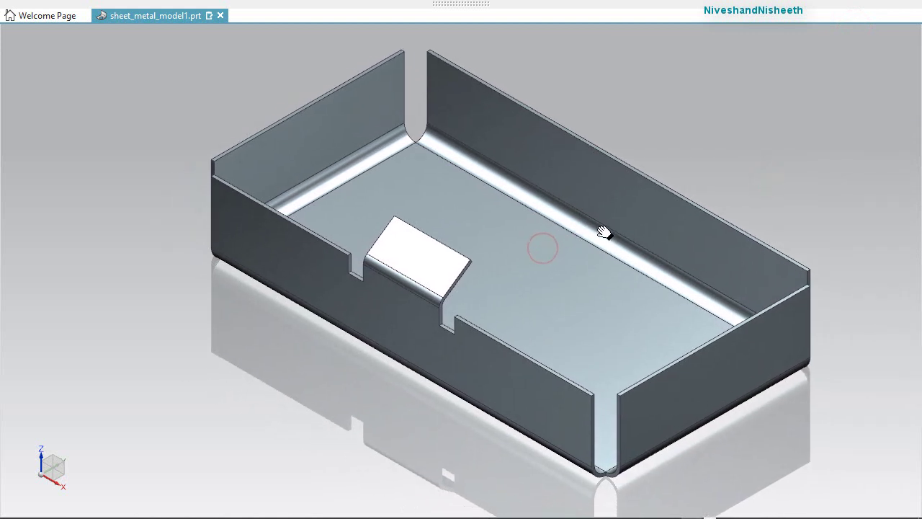
right_click(728, 111)
click(665, 115)
key(alt+Return)
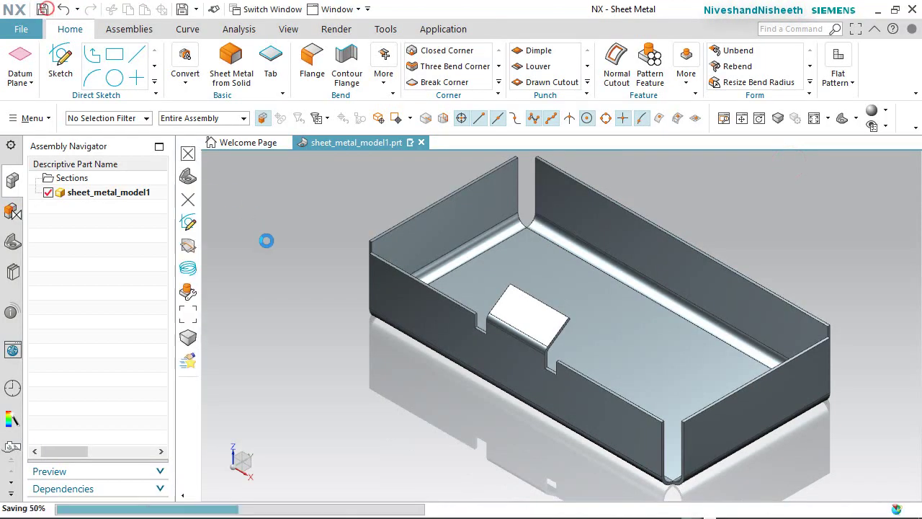